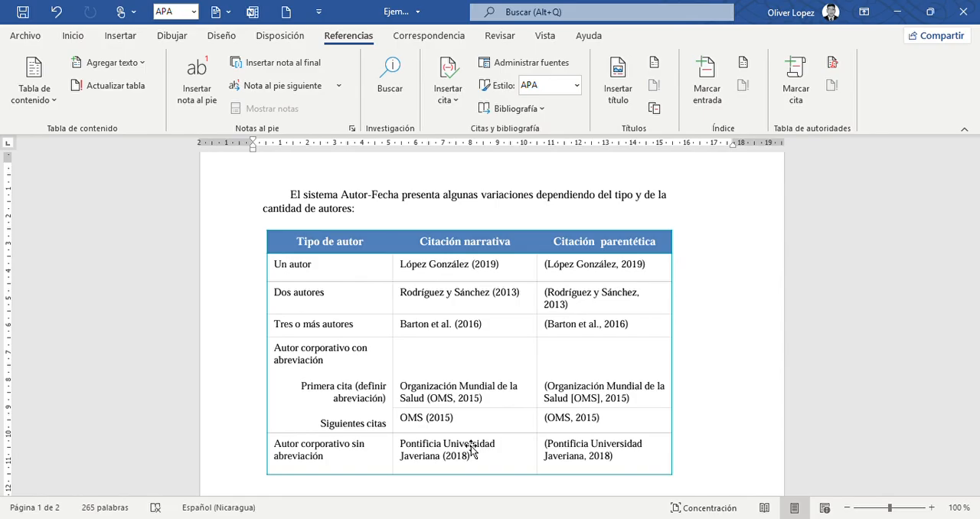
# Insert an APA citation of the 2024 multi-author source after “Según” in the three-or-more-authors example.
pyautogui.scroll(-5, 471, 451)
pyautogui.scroll(4, 471, 450)
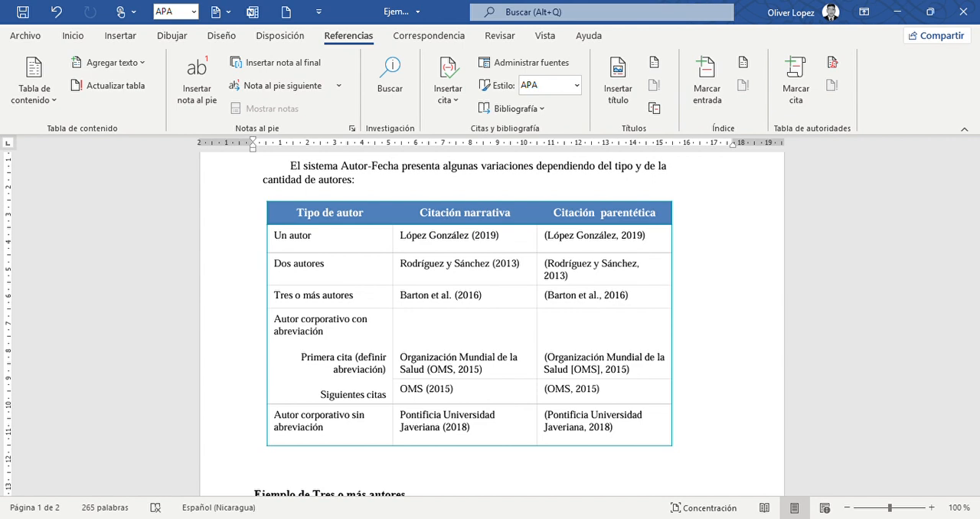
pyautogui.scroll(-3, 285, 380)
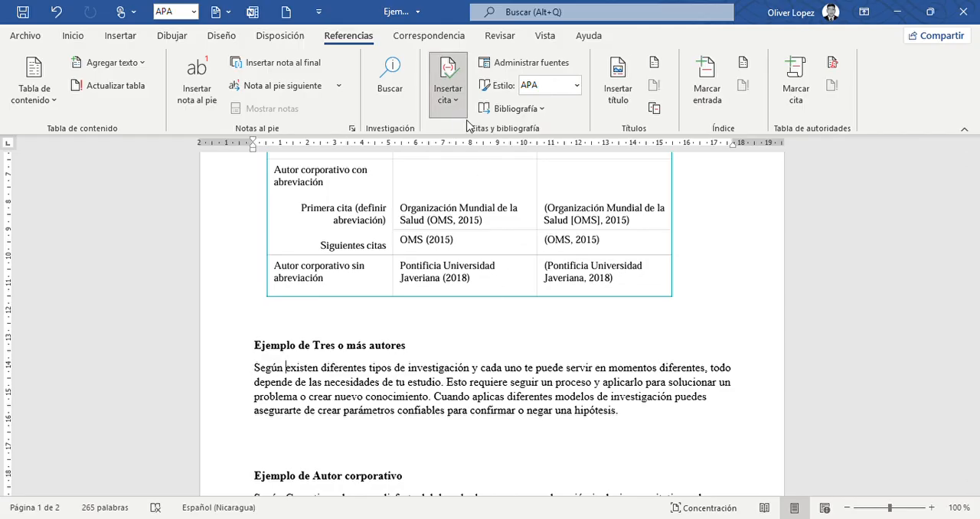
pyautogui.click(493, 248)
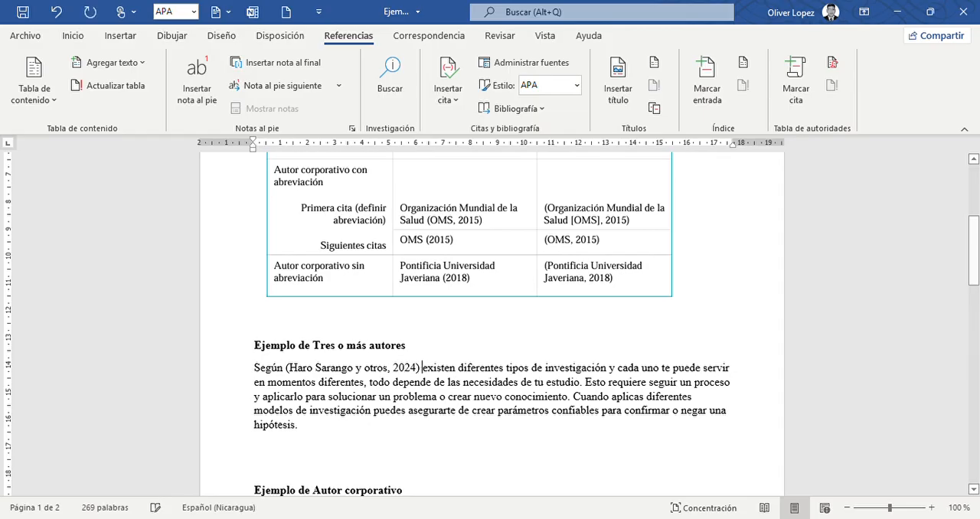
# Try another citation style on the inserted citation to compare how the authors are listed, and restore the APA style.
pyautogui.click(376, 376)
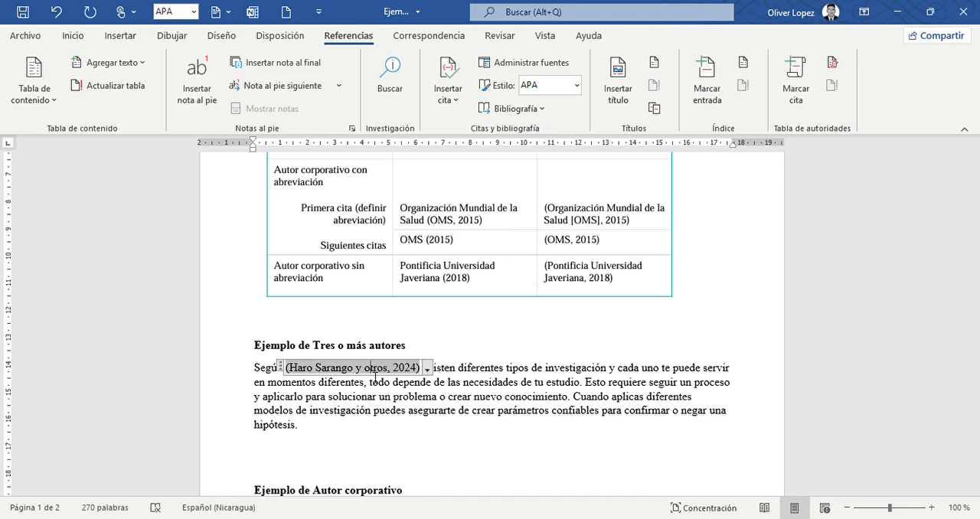
pyautogui.click(580, 89)
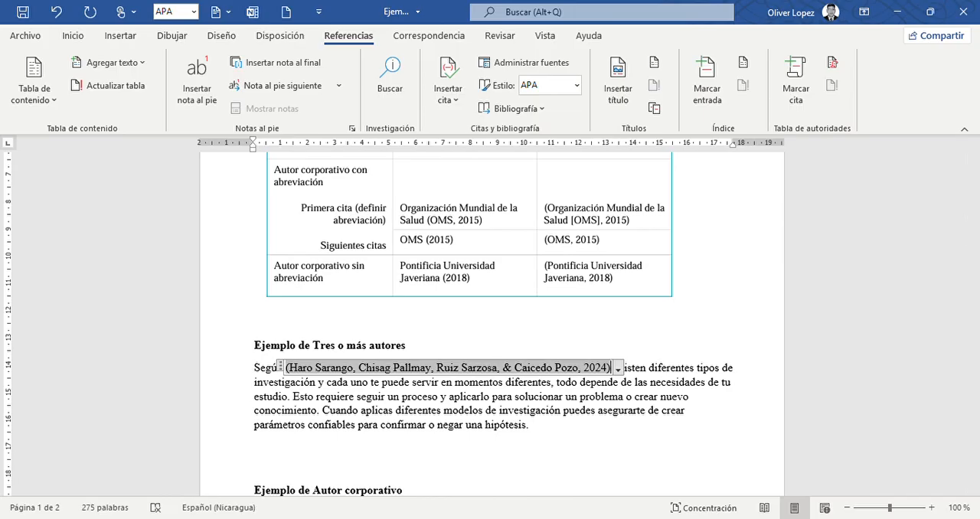
pyautogui.click(573, 87)
pyautogui.press('Return')
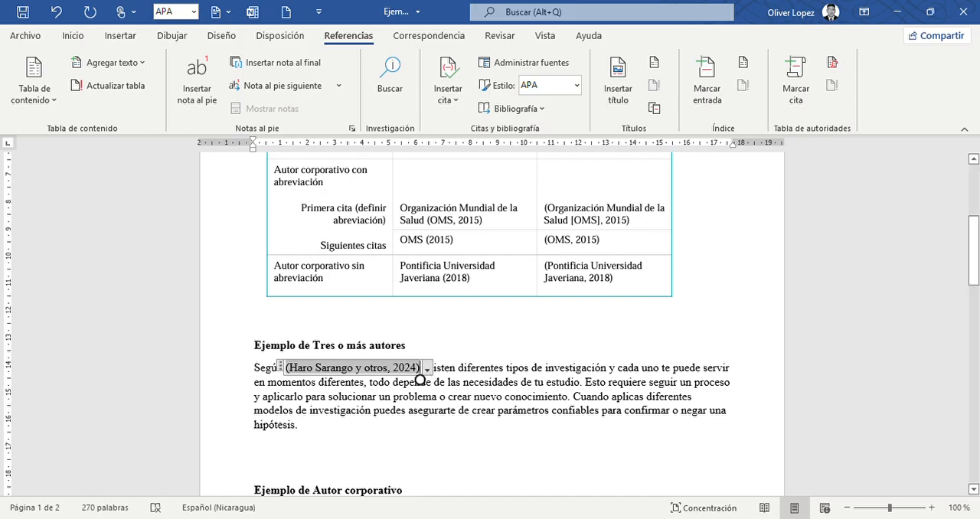
# Change the wording for the additional authors in the inserted 2024 citation to “et al.”, as in the table's examples.
pyautogui.scroll(3, 427, 373)
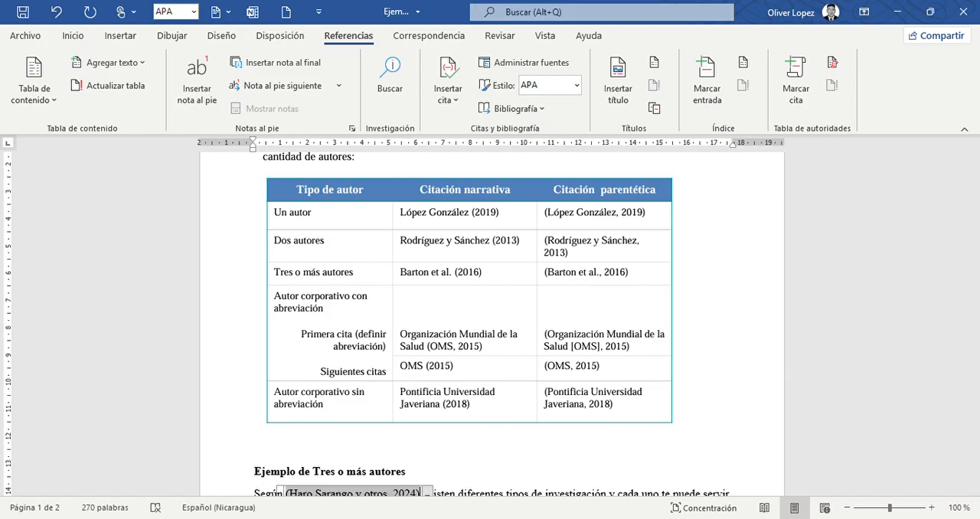
pyautogui.scroll(-5, 420, 492)
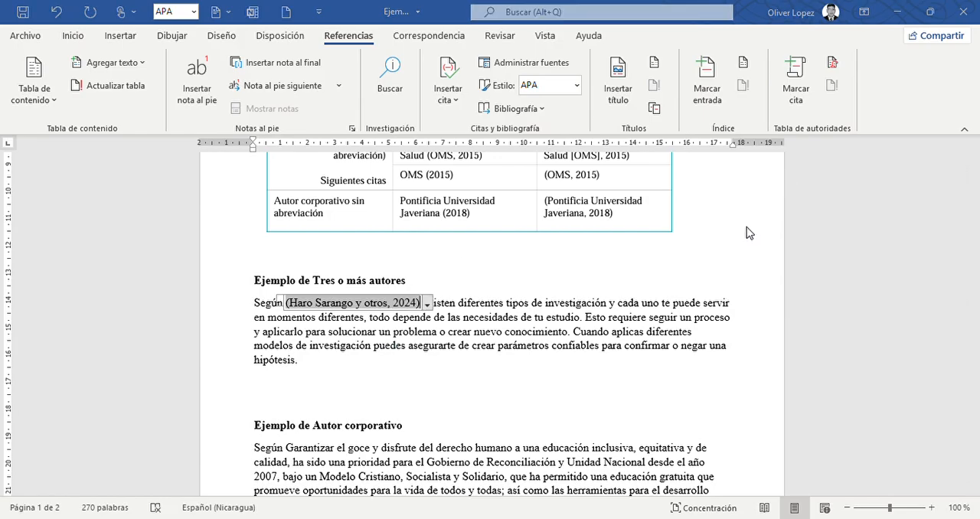
pyautogui.click(705, 383)
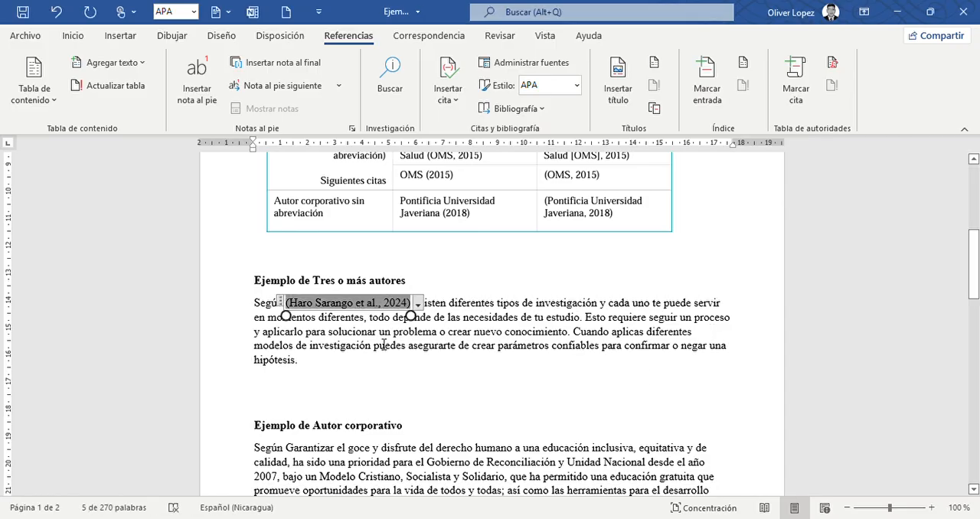
pyautogui.click(351, 346)
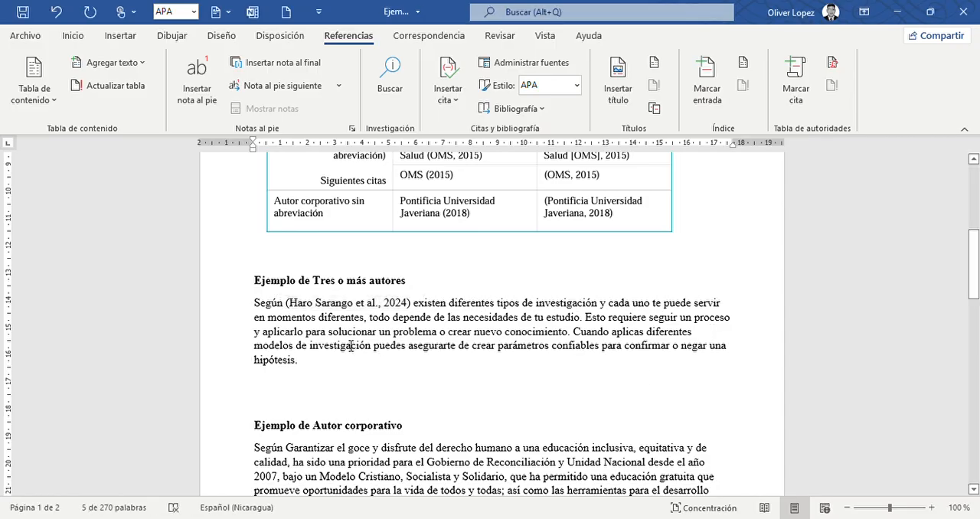
# Compare the inserted citation with the narrative and parenthetical formats in the table's “Tres o más autores” row.
pyautogui.click(351, 307)
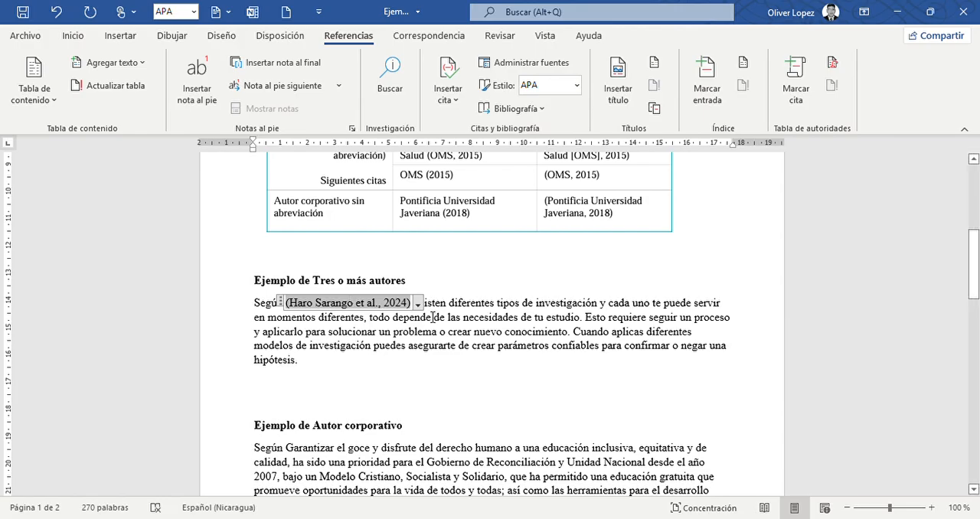
pyautogui.click(409, 317)
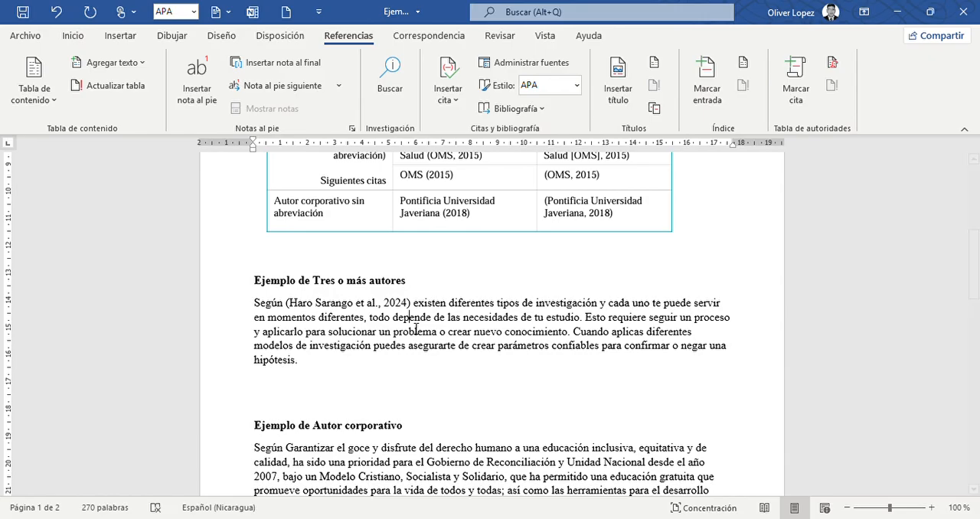
pyautogui.scroll(5, 416, 329)
pyautogui.scroll(1, 490, 322)
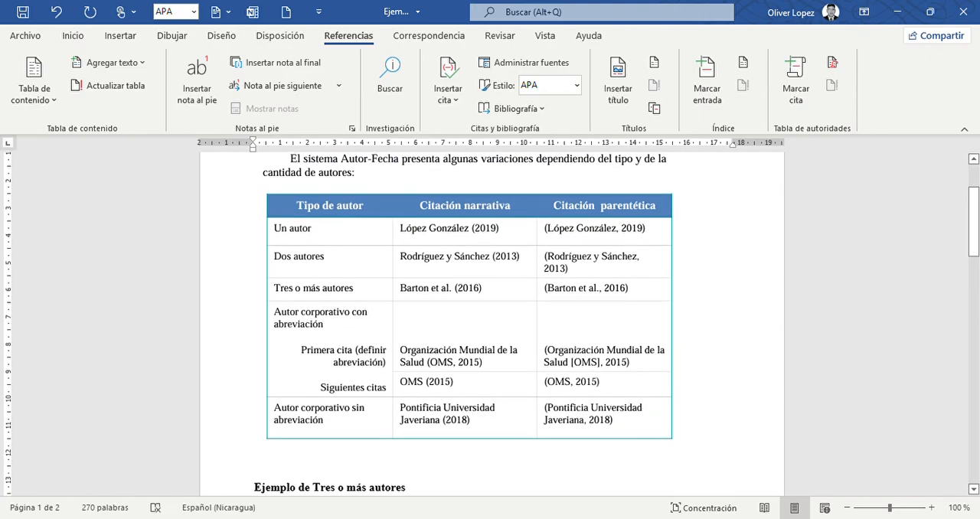
pyautogui.scroll(-2, 490, 322)
pyautogui.scroll(-2, 409, 475)
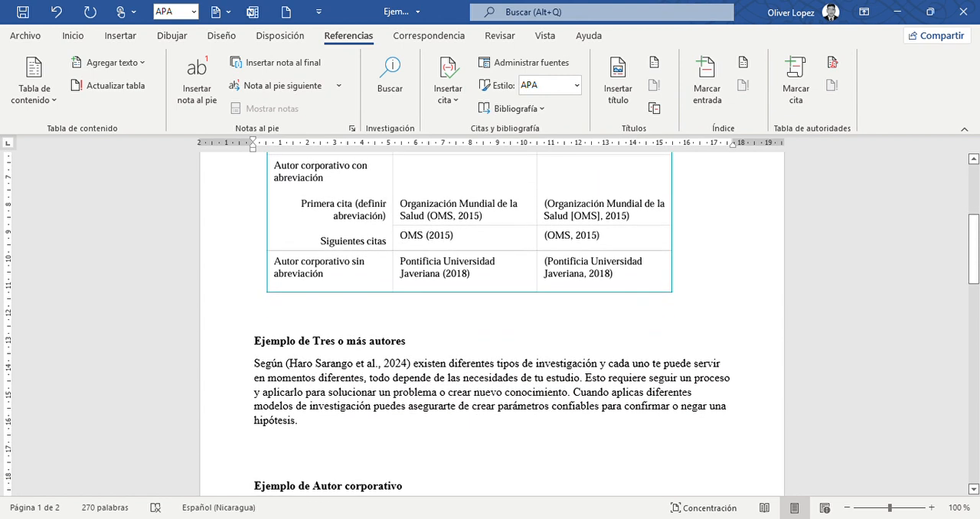
pyautogui.scroll(2, 410, 474)
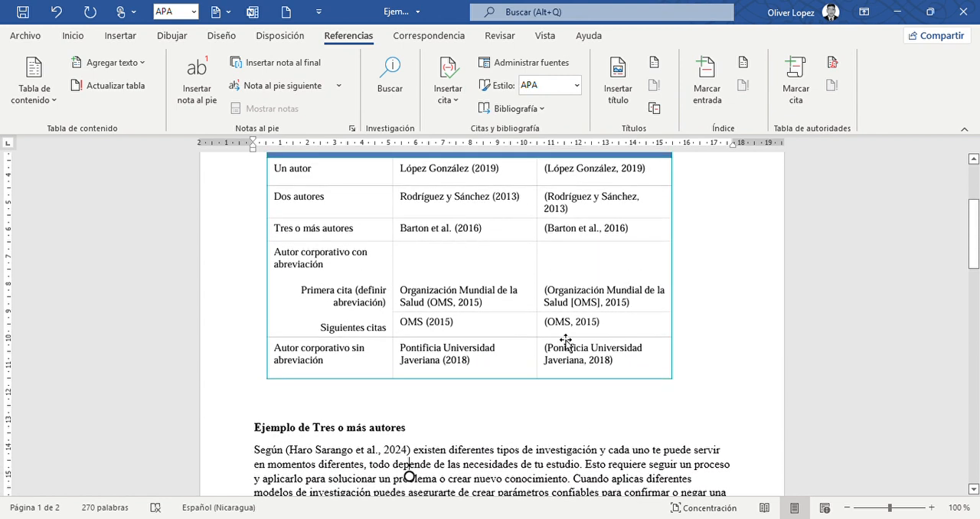
pyautogui.scroll(-3, 558, 344)
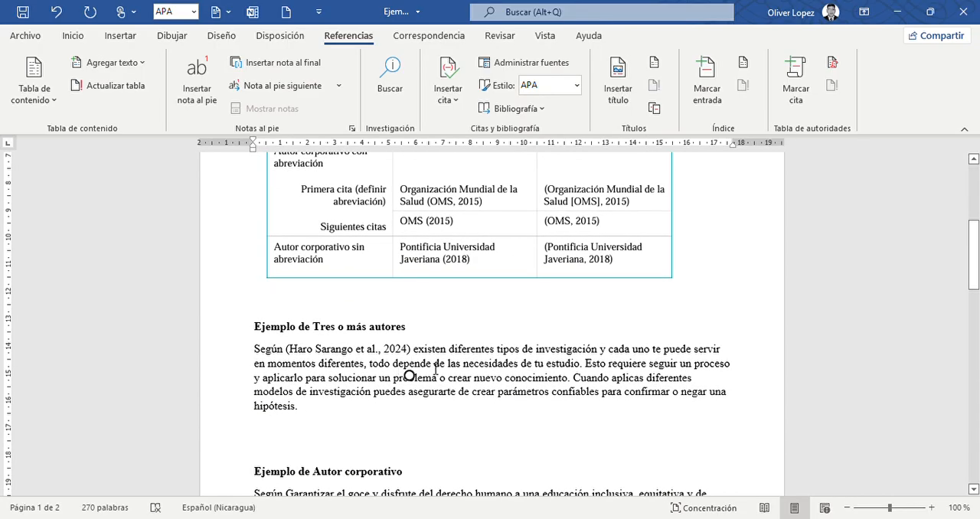
# Convert the citation after “Según” to static text.
pyautogui.click(374, 353)
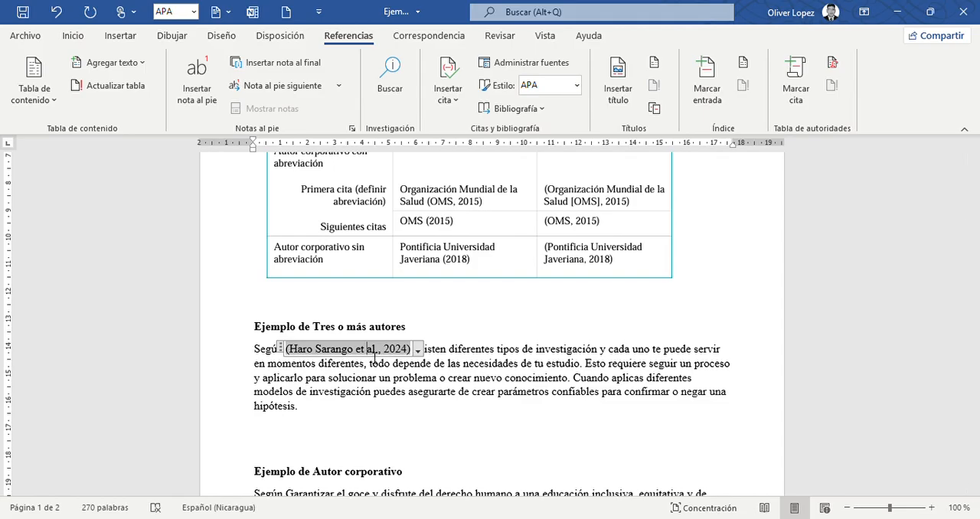
pyautogui.click(408, 354)
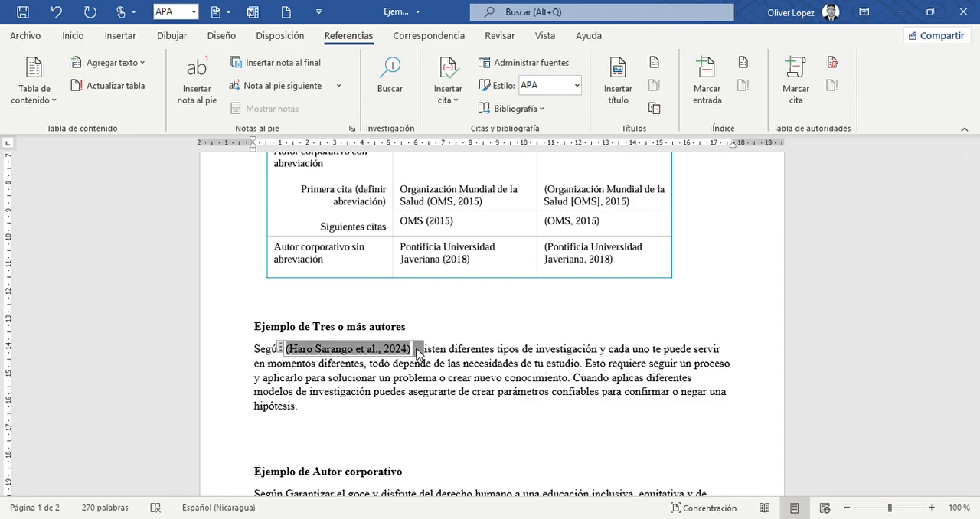
pyautogui.click(370, 417)
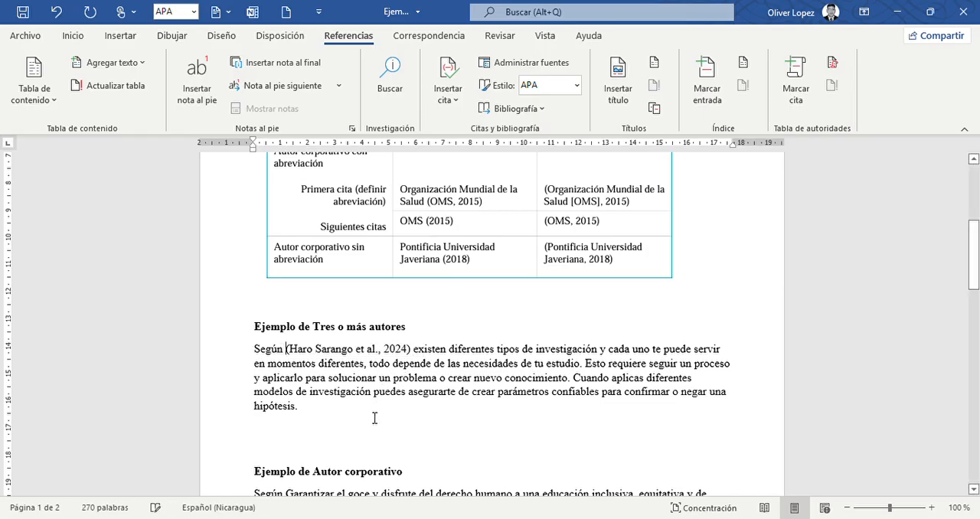
# Delete both parentheses and the year from the static citation after “Según”, keeping the author name and “et al.,”.
pyautogui.click(292, 353)
pyautogui.press('BackSpace')
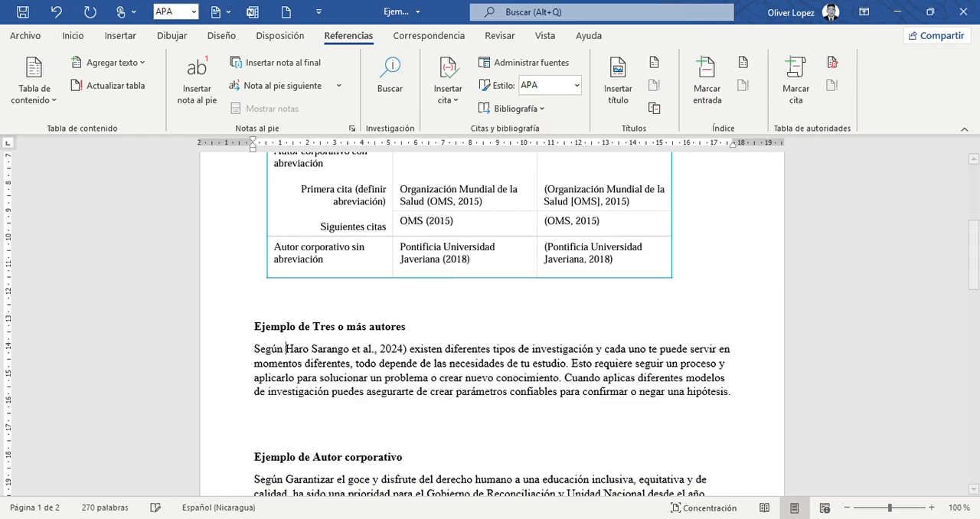
pyautogui.click(408, 349)
pyautogui.press('BackSpace')
pyautogui.press('BackSpace')
pyautogui.press('BackSpace')
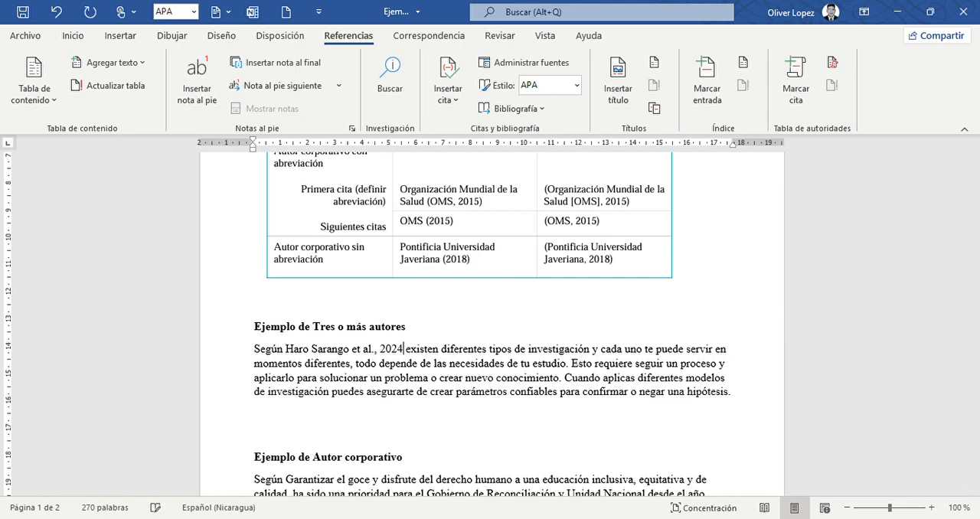
pyautogui.press('BackSpace')
pyautogui.press('BackSpace')
pyautogui.press('BackSpace')
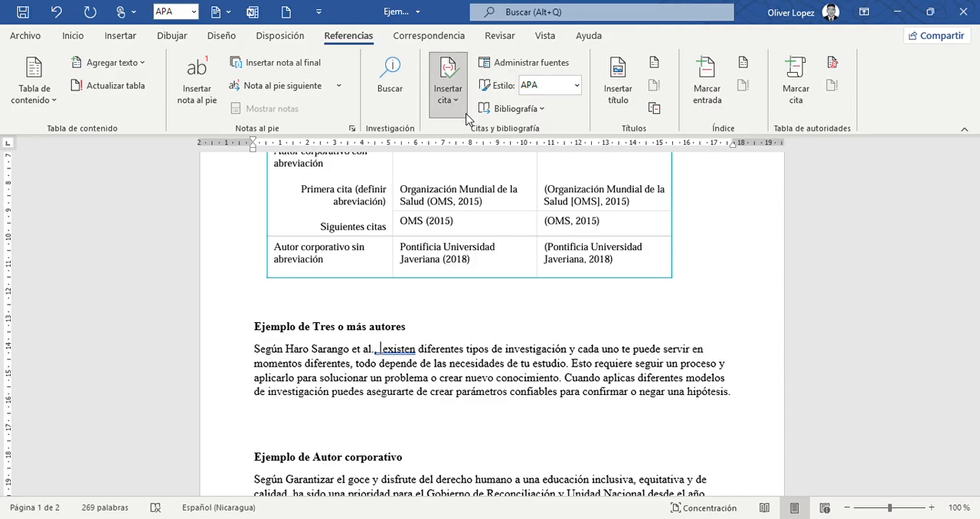
# Insert the same source's citation after “et al.,” and suppress its author so that only the year (2024) is shown.
pyautogui.click(495, 248)
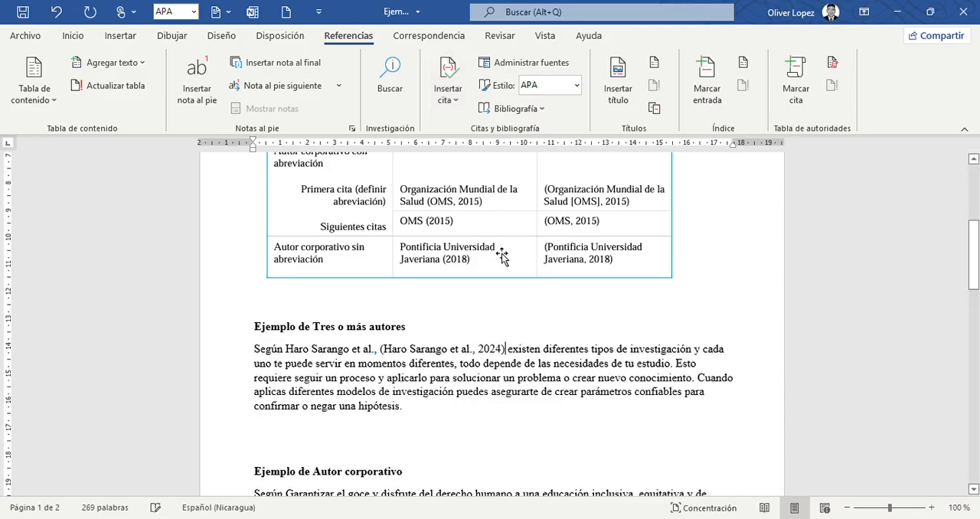
pyautogui.click(500, 354)
pyautogui.click(510, 357)
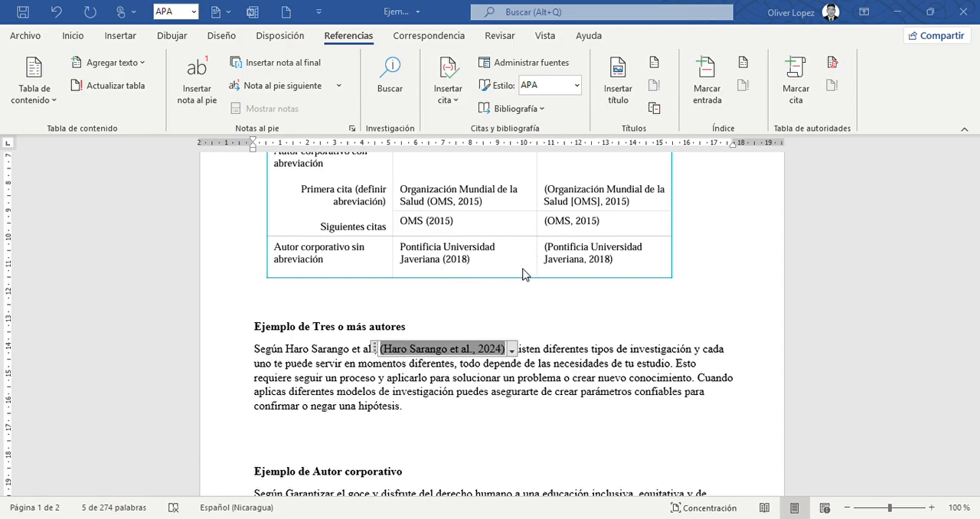
pyautogui.click(456, 294)
pyautogui.click(403, 379)
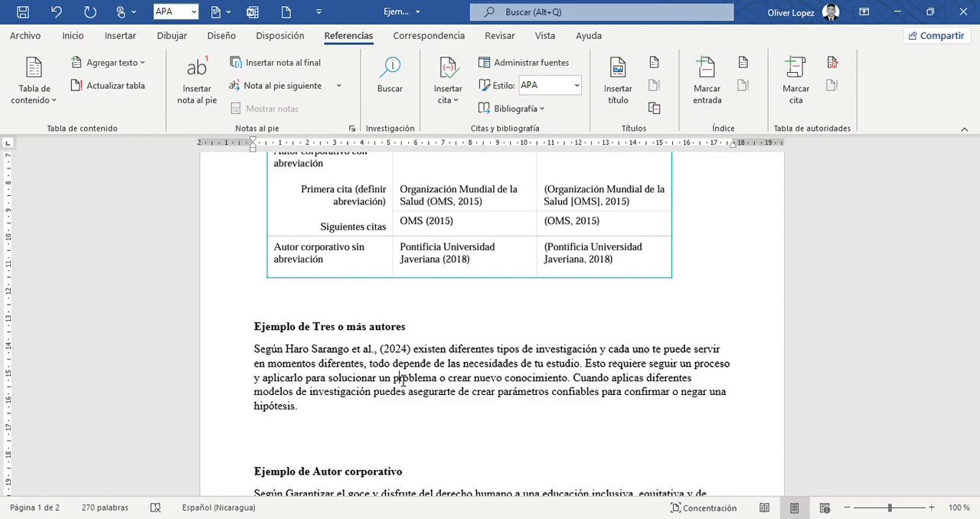
# Insert the same 2024 source's citation at the end of the three-or-more-authors paragraph, after “hipótesis.”.
pyautogui.click(357, 410)
pyautogui.click(453, 90)
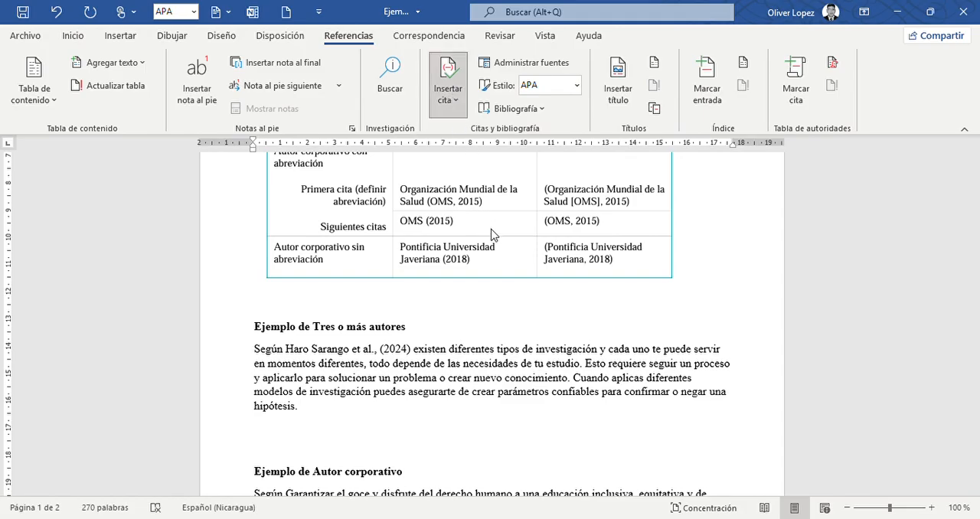
pyautogui.click(500, 269)
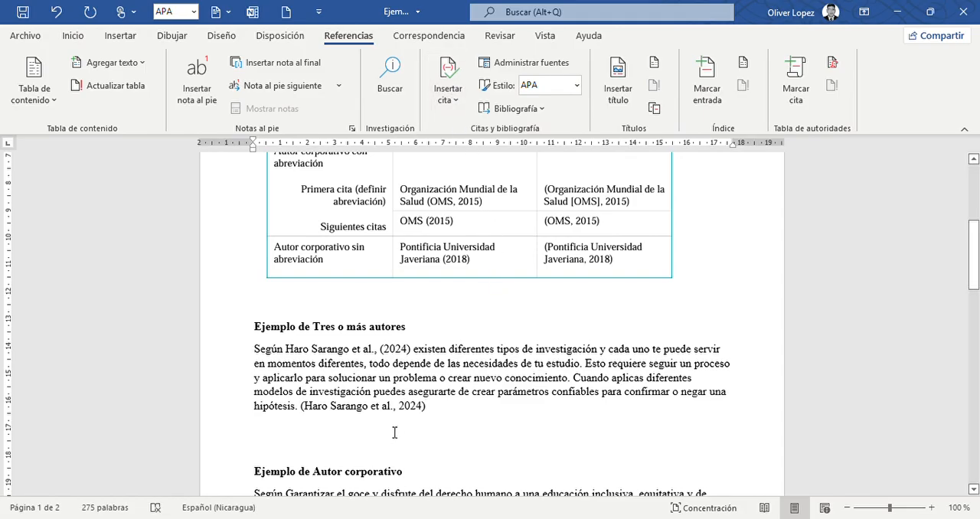
# Edit the citation at the paragraph's end to add page 34 and suppress the author and year.
pyautogui.click(412, 413)
pyautogui.click(434, 419)
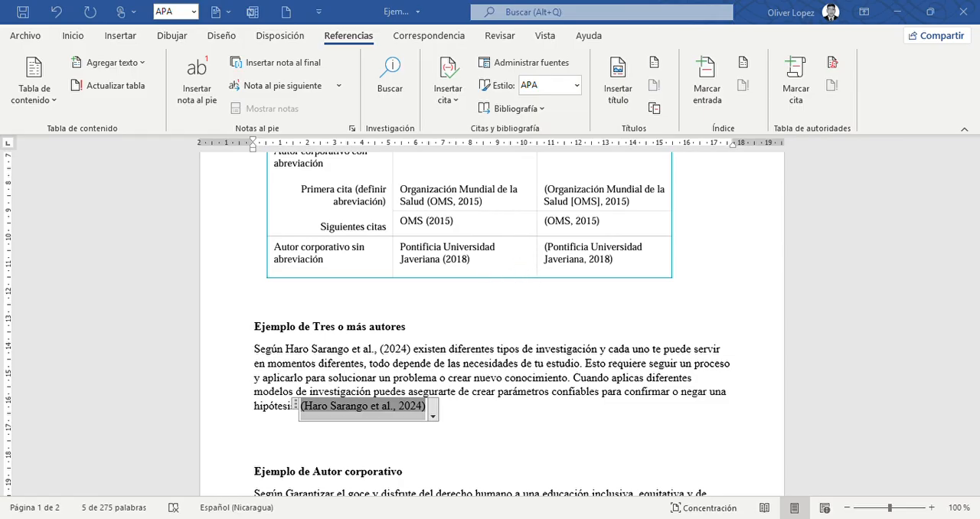
pyautogui.press('Return')
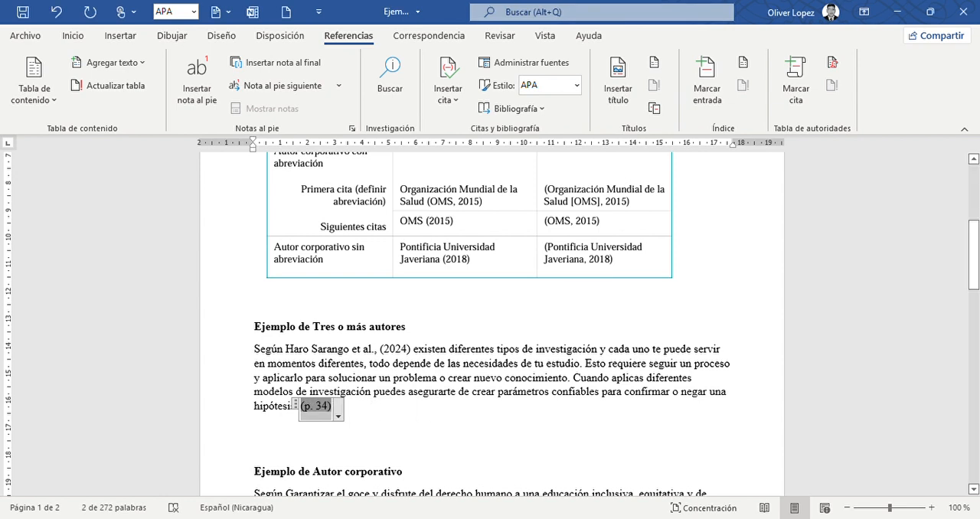
pyautogui.click(422, 362)
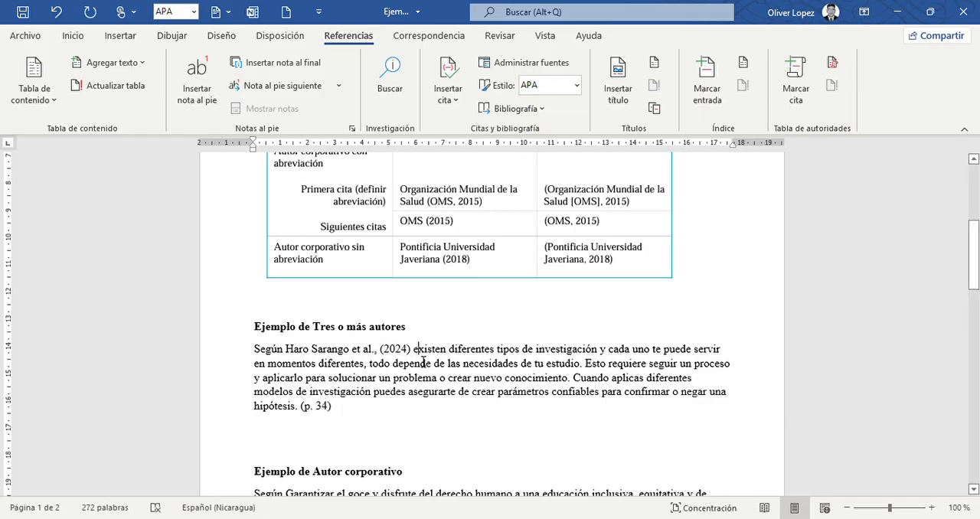
pyautogui.press('Delete')
pyautogui.press('Delete')
pyautogui.press('Delete')
pyautogui.press('Delete')
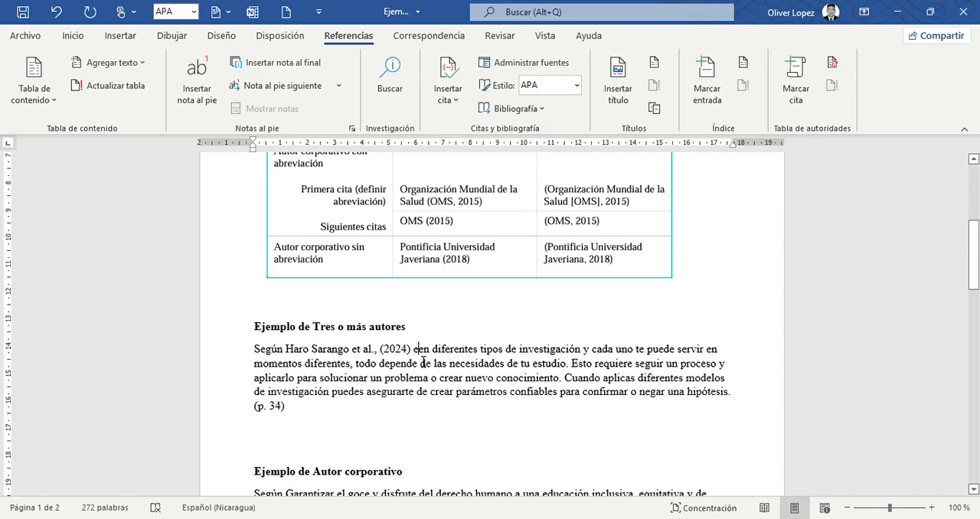
pyautogui.click(60, 17)
pyautogui.click(59, 17)
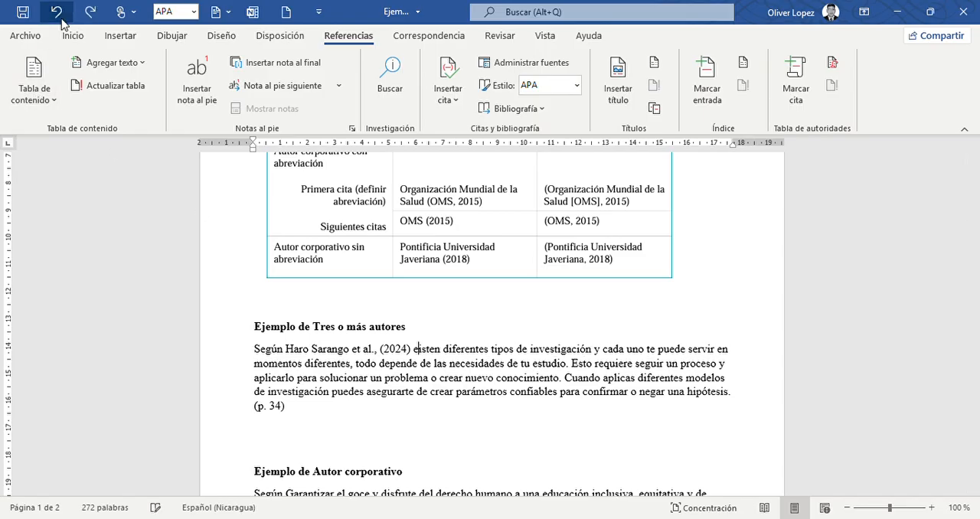
pyautogui.click(60, 17)
# Remove “Según” and the narrative author and year citation so the example paragraph begins with “Existen”.
pyautogui.click(60, 17)
pyautogui.click(59, 17)
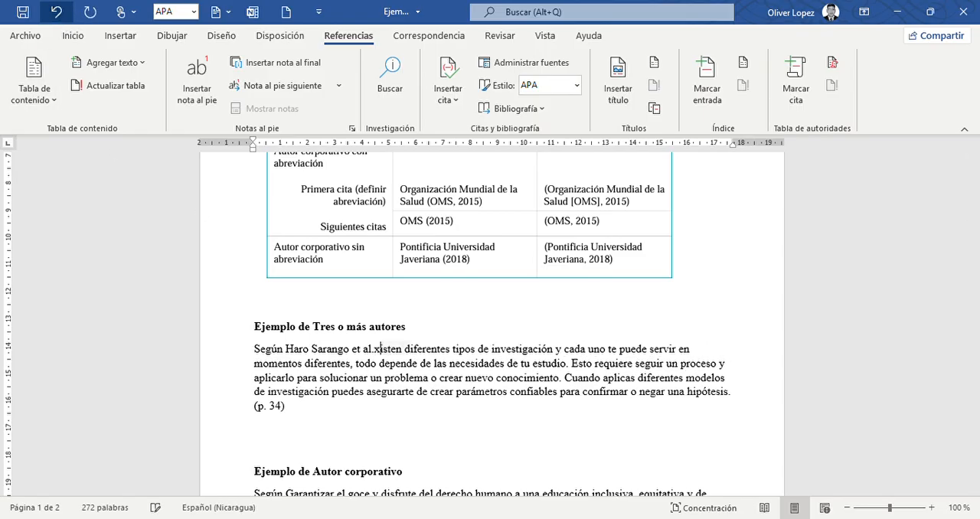
pyautogui.click(59, 16)
pyautogui.click(60, 17)
pyautogui.click(60, 17)
pyautogui.click(59, 17)
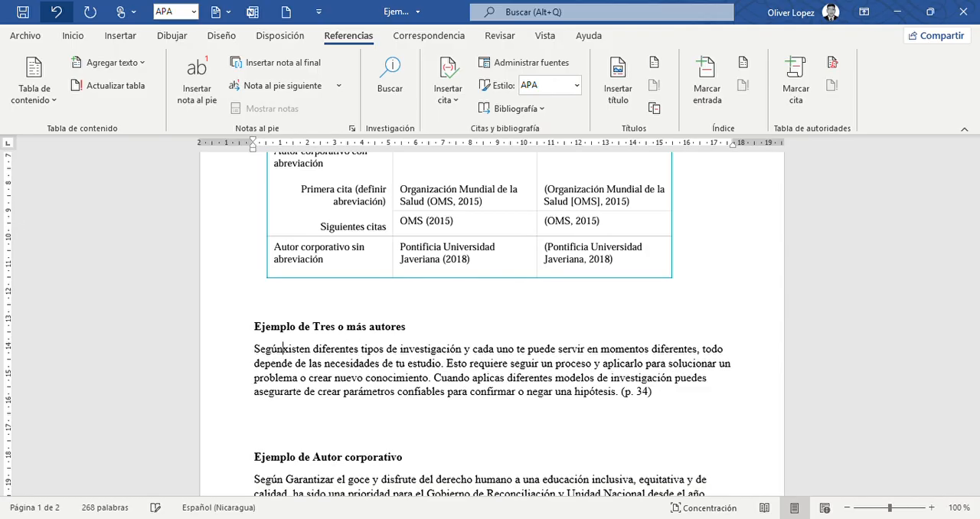
pyautogui.click(60, 17)
pyautogui.click(60, 17)
pyautogui.click(60, 17)
pyautogui.click(60, 17)
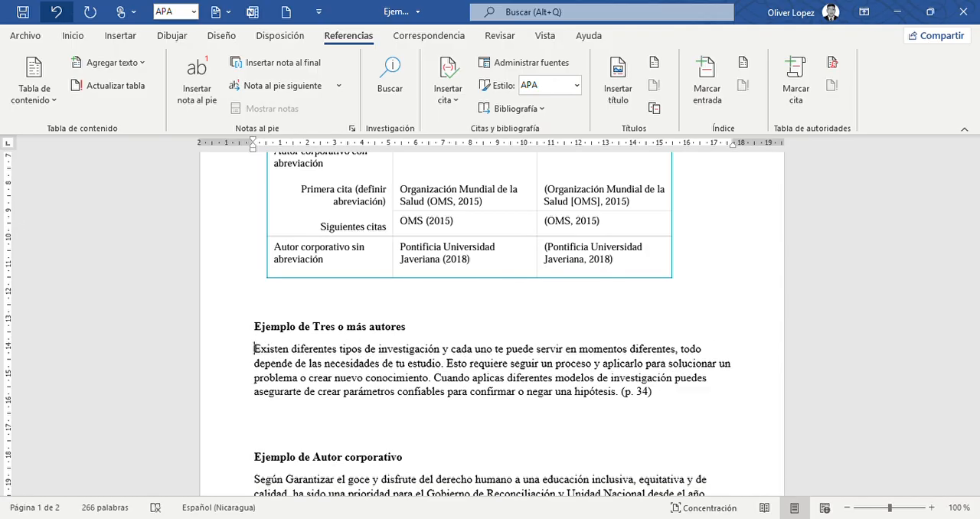
# Replace the page-only citation at the end of the three-or-more-authors paragraph with the same 2024 source's full parenthetical citation.
pyautogui.click(686, 408)
pyautogui.press('BackSpace')
pyautogui.press('BackSpace')
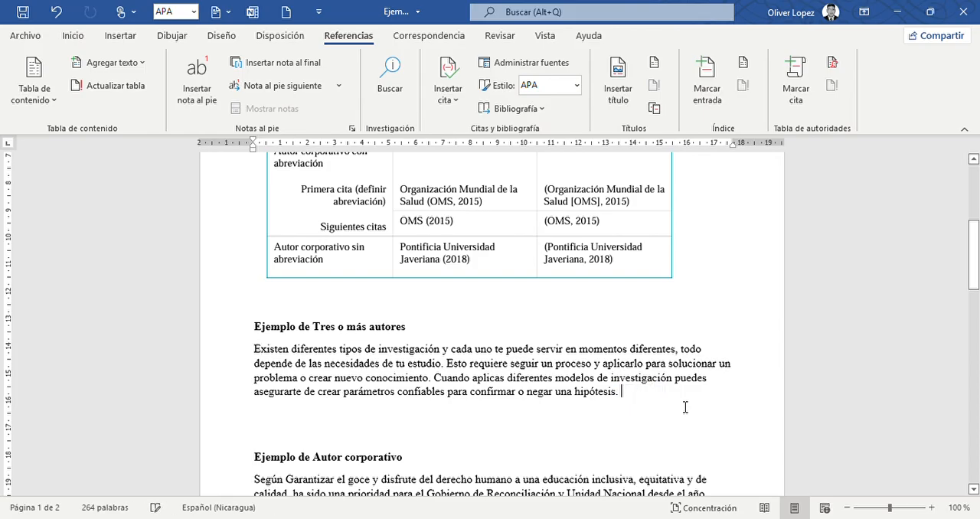
pyautogui.click(514, 261)
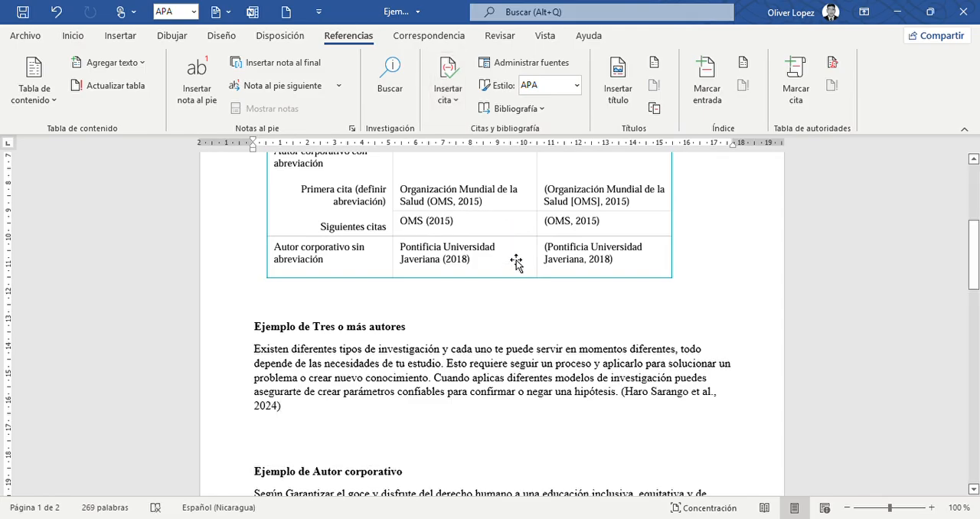
# Edit the parenthetical citation at the end of the three-or-more-authors paragraph to add page 46.
pyautogui.click(276, 407)
pyautogui.click(289, 417)
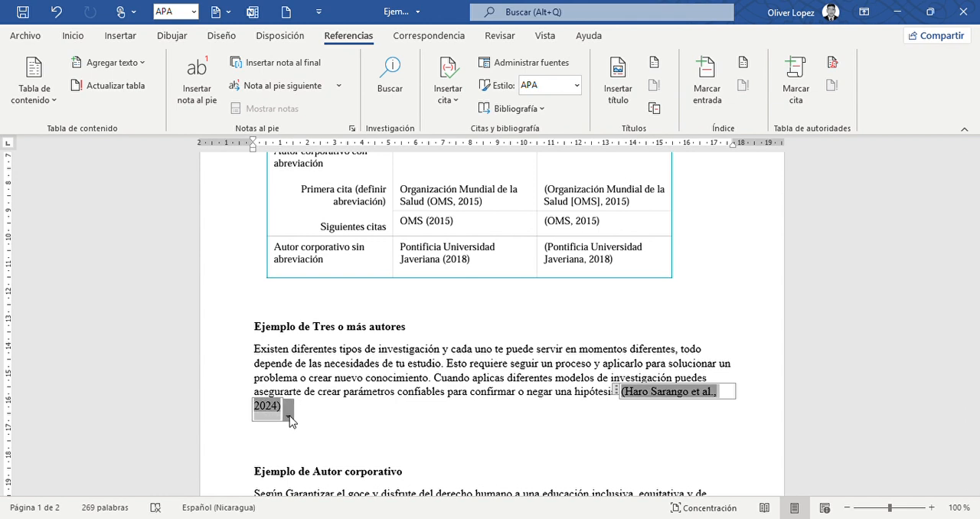
pyautogui.click(266, 436)
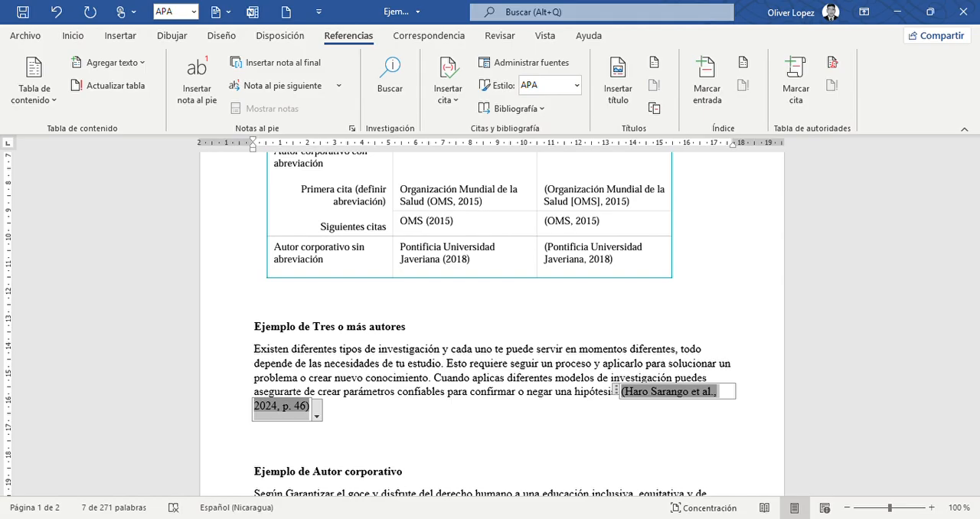
# Insert the Gobierno de Reconciliación y Unidad Nacional, 2021 citation after “Según” in the corporate-author example paragraph.
pyautogui.scroll(-4, 491, 321)
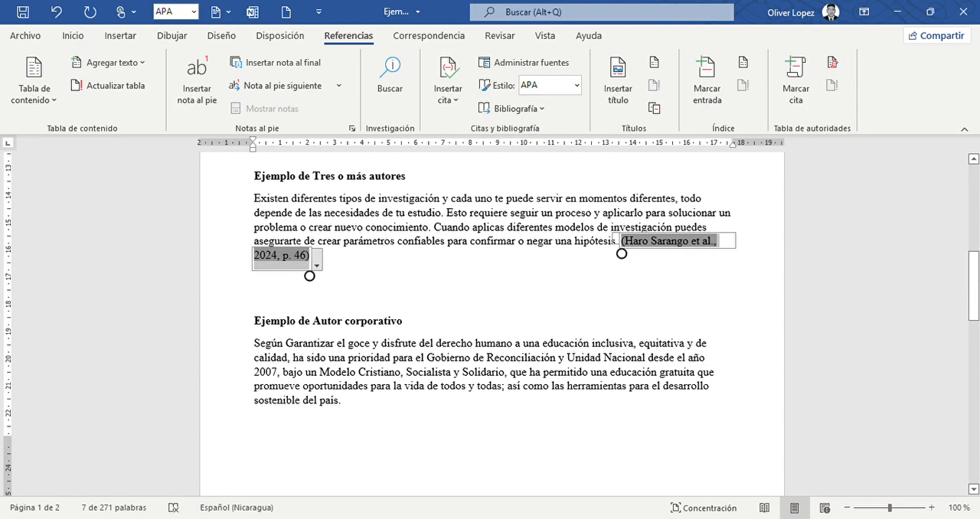
pyautogui.click(255, 299)
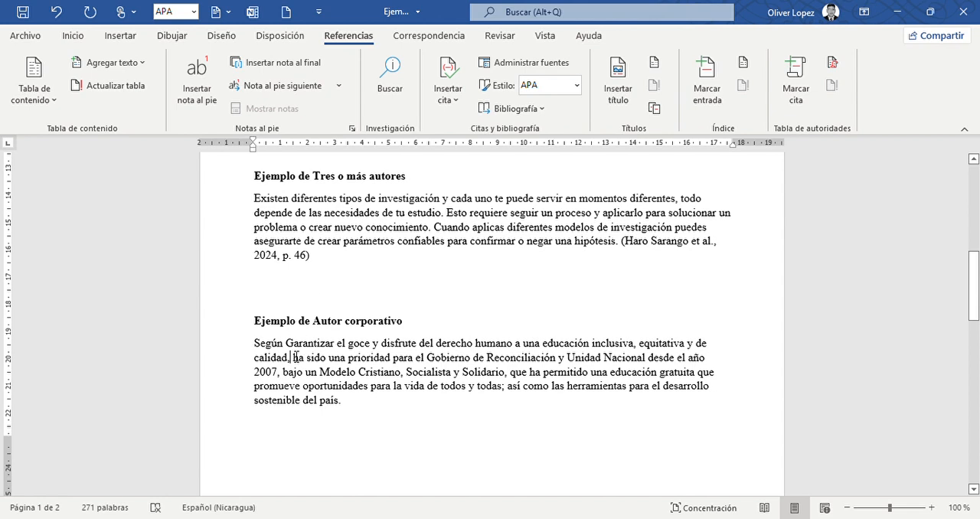
pyautogui.scroll(5, 422, 427)
pyautogui.scroll(3, 490, 321)
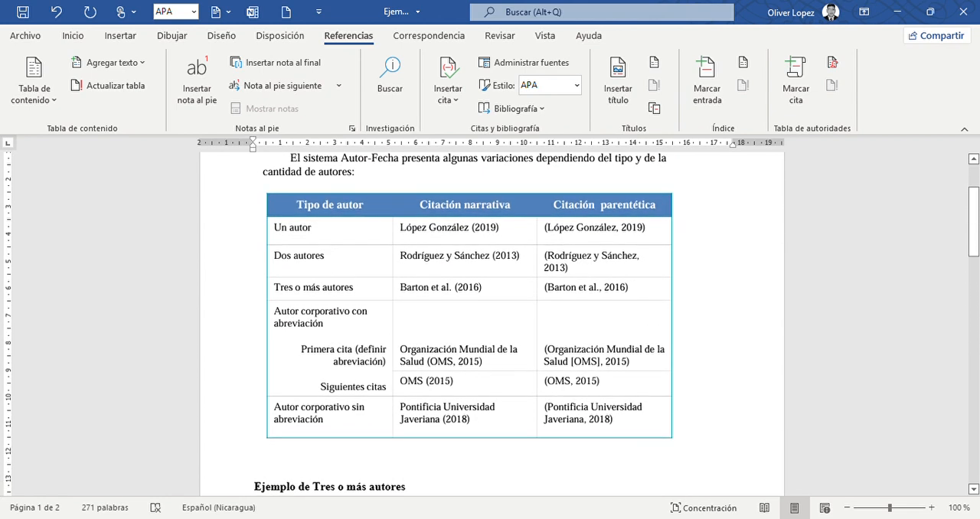
pyautogui.scroll(-7, 490, 322)
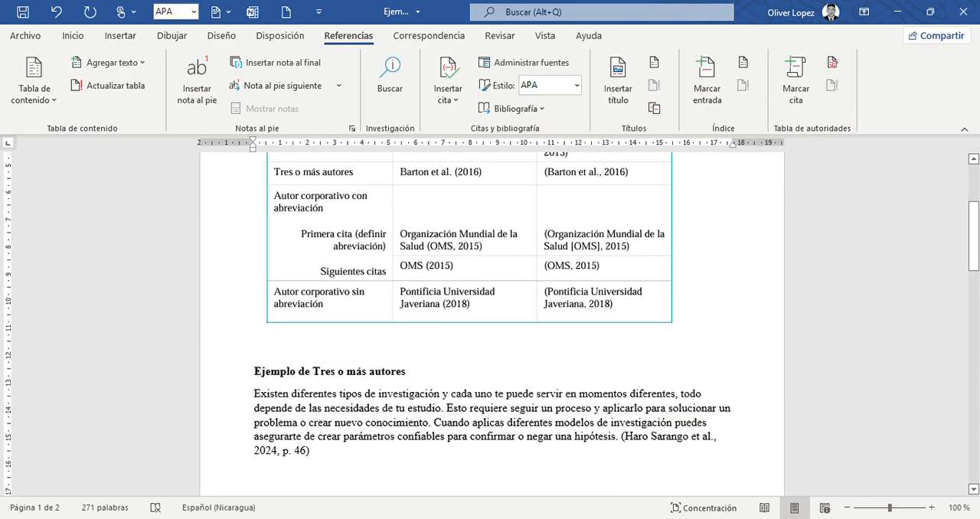
pyautogui.scroll(-1, 289, 374)
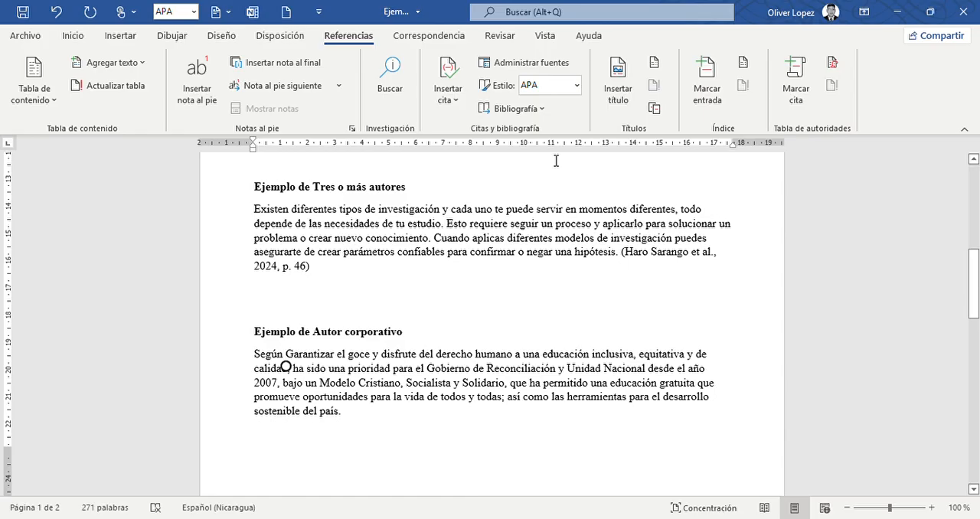
pyautogui.click(464, 92)
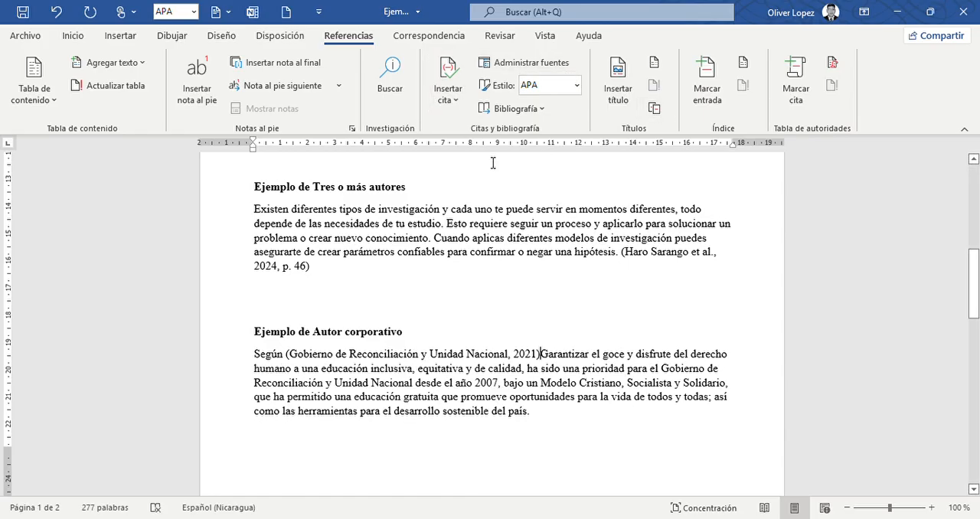
# Reapply the APA citation style to the document.
pyautogui.click(457, 360)
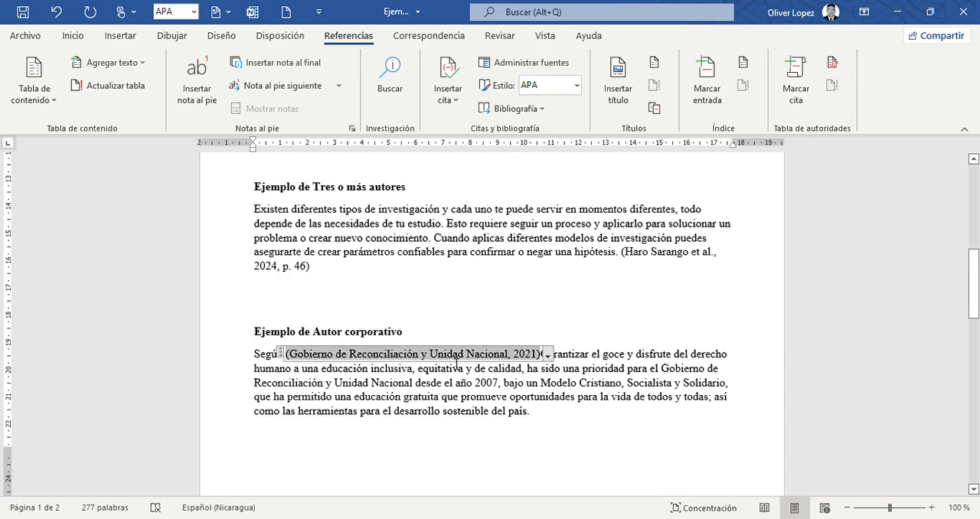
pyautogui.click(549, 357)
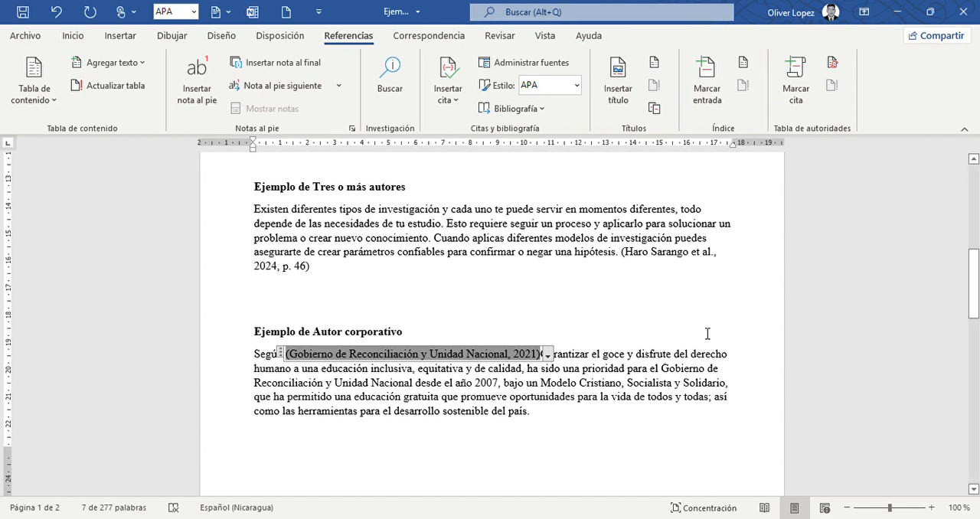
pyautogui.click(574, 87)
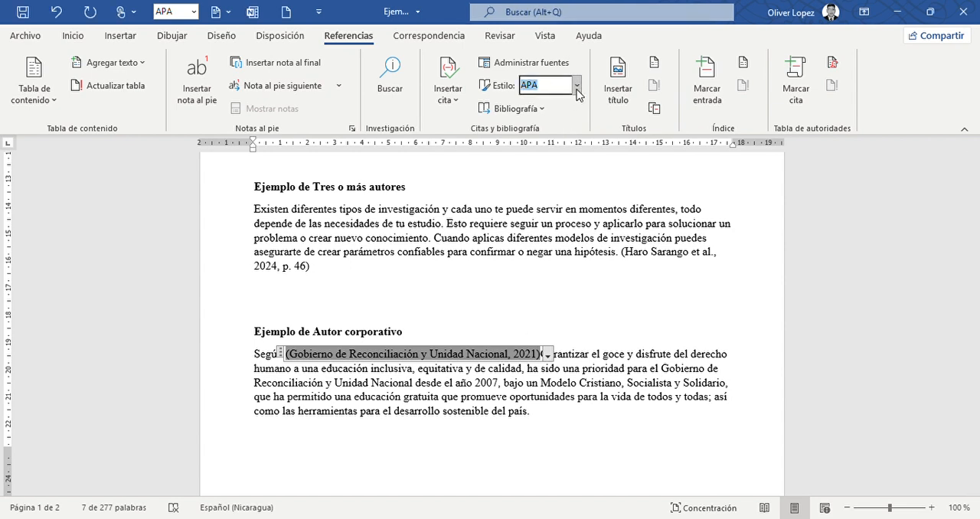
pyautogui.click(567, 129)
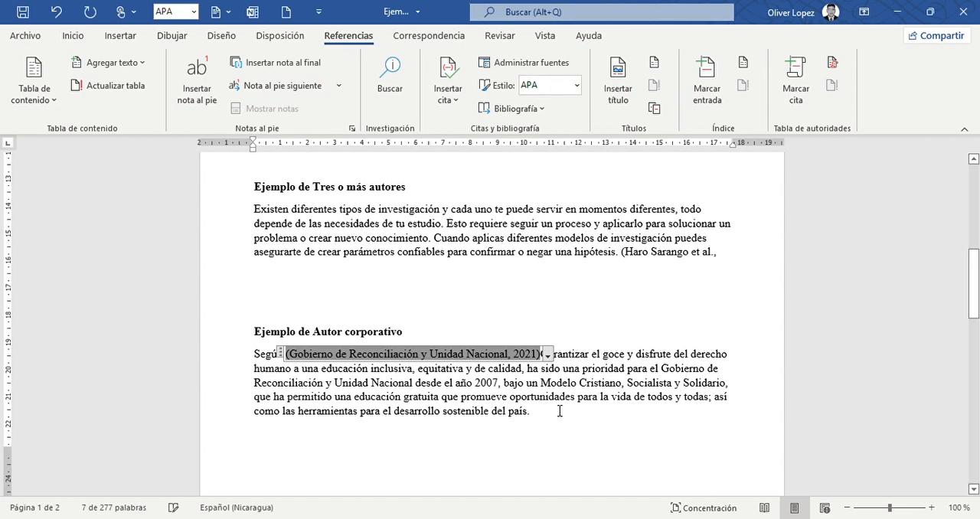
# Convert the corporate-author citation after “Según” to static text and remove its opening parenthesis.
pyautogui.click(497, 382)
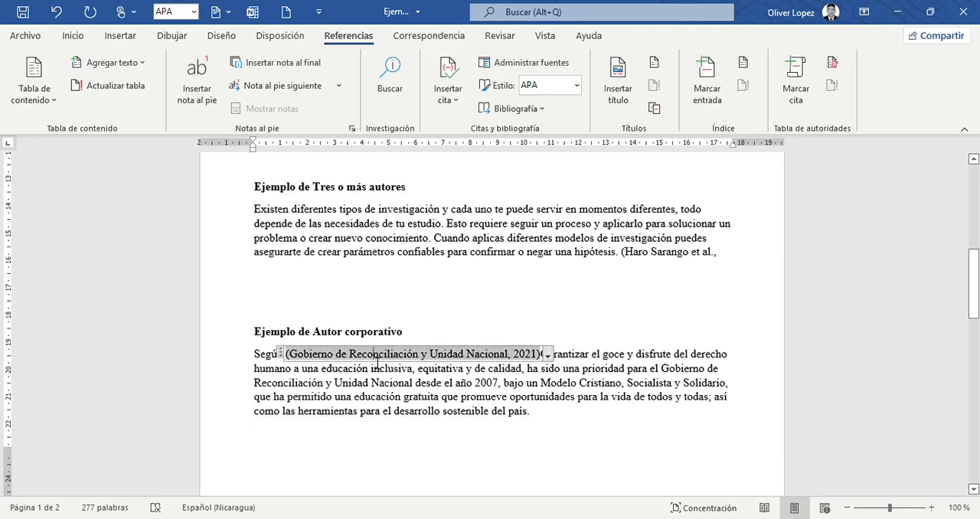
pyautogui.click(548, 356)
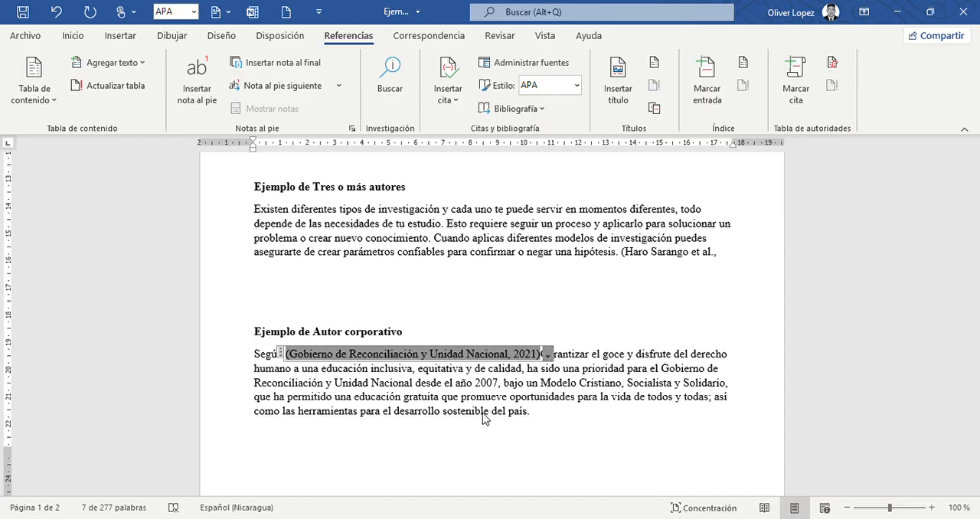
pyautogui.press('Left')
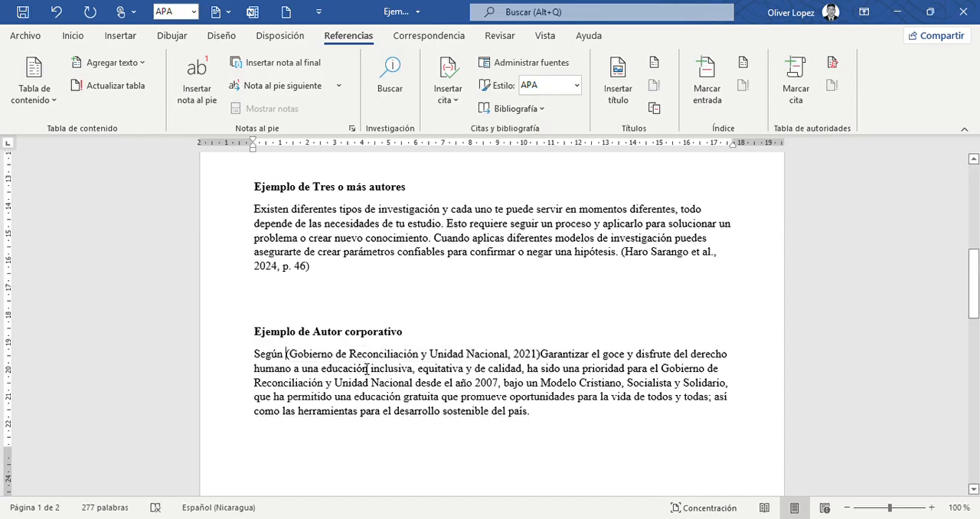
pyautogui.press('Delete')
# Rewrite the end of the corporate narrative citation as “(GRUN, 2021)”, with a space before “Garantizar”.
pyautogui.press('Right')
pyautogui.press('Right')
pyautogui.press('Right')
pyautogui.press('Right')
pyautogui.press('Right')
pyautogui.press('Right')
pyautogui.press('Right')
pyautogui.press('Right')
pyautogui.press('Right')
pyautogui.press('Right')
pyautogui.press('Right')
pyautogui.press('Right')
pyautogui.press('Right')
pyautogui.press('Right')
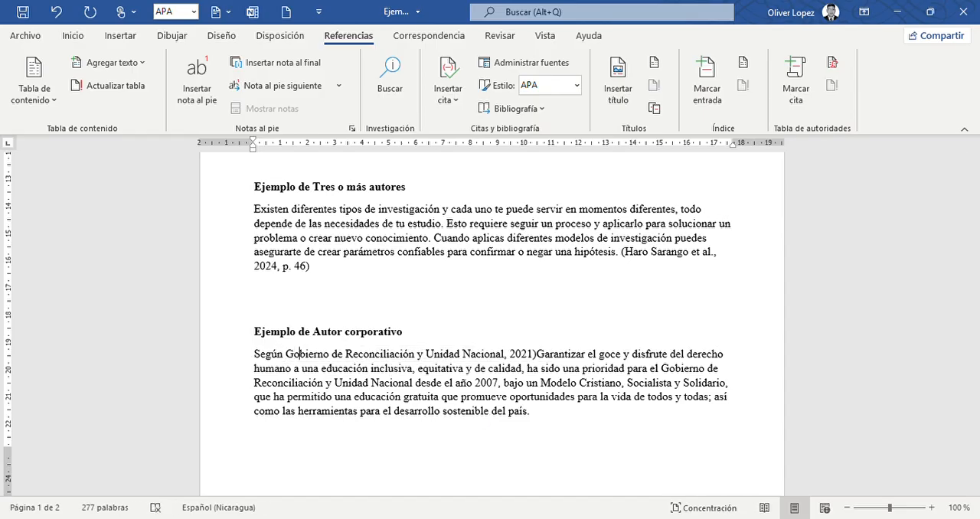
pyautogui.press('Right')
pyautogui.press('Right')
pyautogui.press('Right')
pyautogui.press('Right')
pyautogui.press('Right')
pyautogui.press('Right')
pyautogui.press('Right')
pyautogui.press('Right')
pyautogui.press('Right')
pyautogui.press('Right')
pyautogui.press('Right')
pyautogui.press('Right')
pyautogui.press('Right')
pyautogui.press('Right')
pyautogui.press('Right')
pyautogui.press('Right')
pyautogui.press('Right')
pyautogui.press('Right')
pyautogui.press('Right')
pyautogui.press('Right')
pyautogui.press('Right')
pyautogui.press('Right')
pyautogui.press('Right')
pyautogui.press('Right')
pyautogui.press('Right')
pyautogui.press('Right')
pyautogui.press('Right')
pyautogui.press('Right')
pyautogui.press('Delete')
pyautogui.write('(')
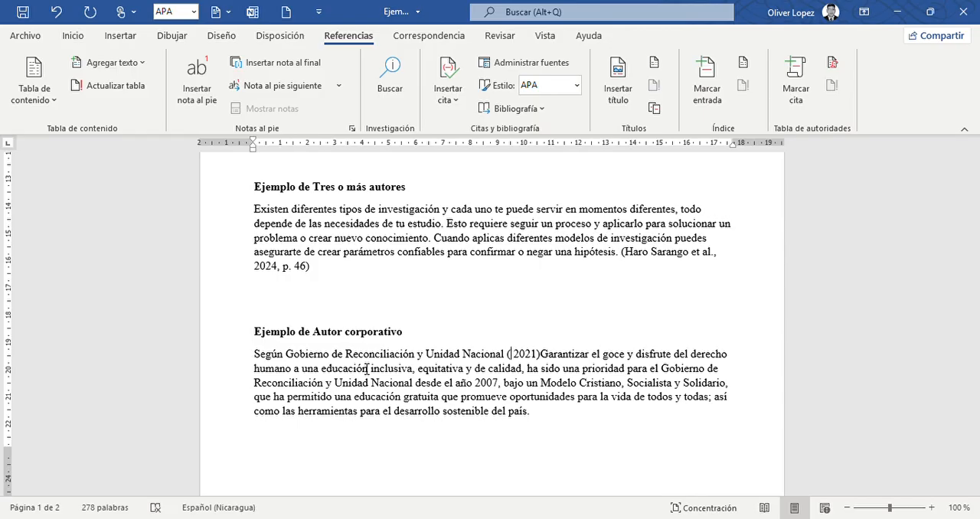
pyautogui.write('GRUN ')
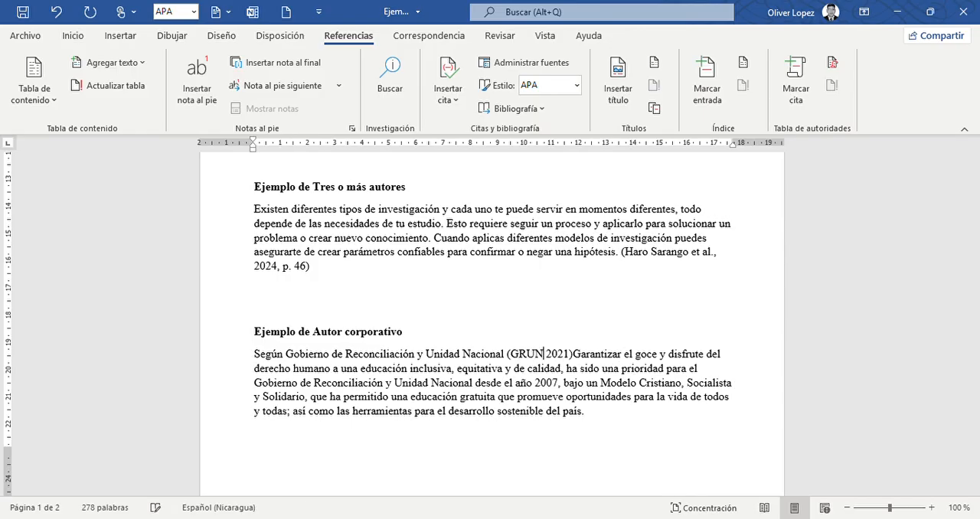
pyautogui.write(',')
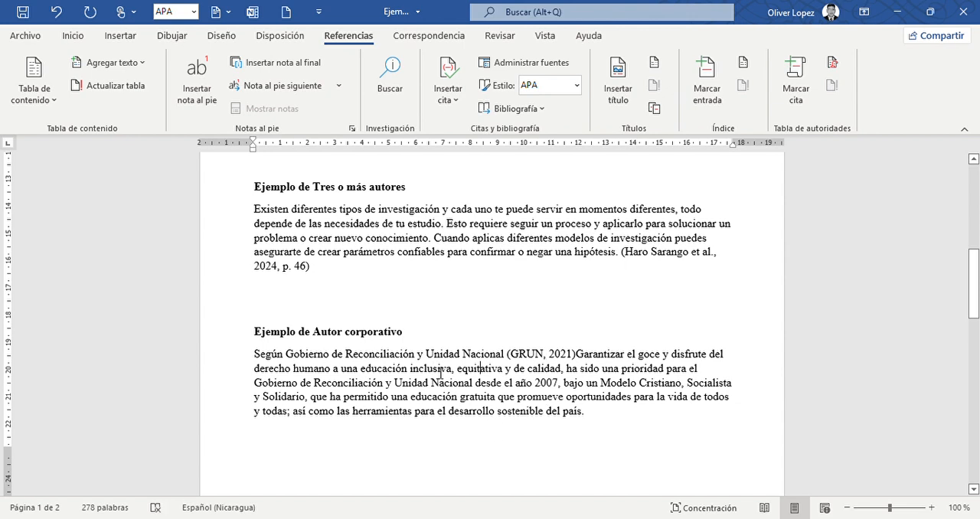
pyautogui.click(576, 353)
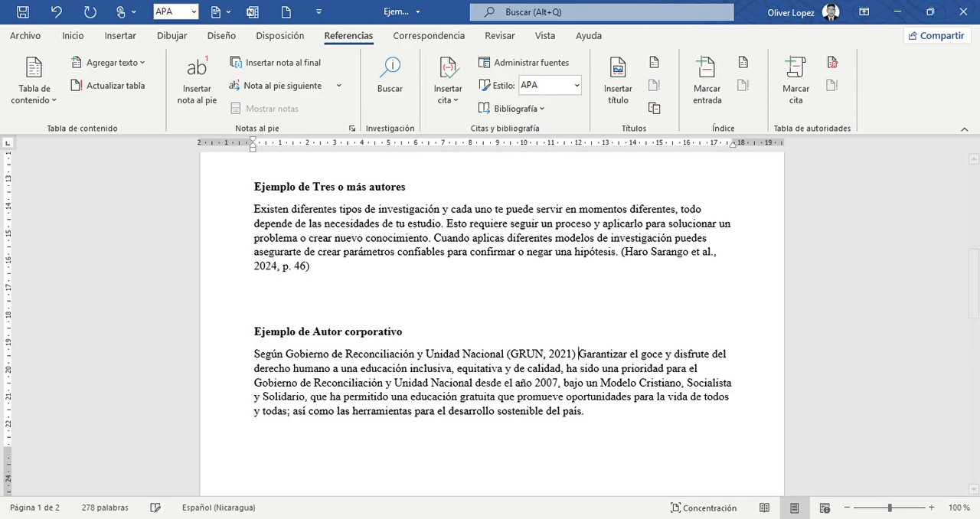
# Insert the 2021 corporate source's citation at the end of its example paragraph and edit it to show only “parr. 4”.
pyautogui.click(601, 417)
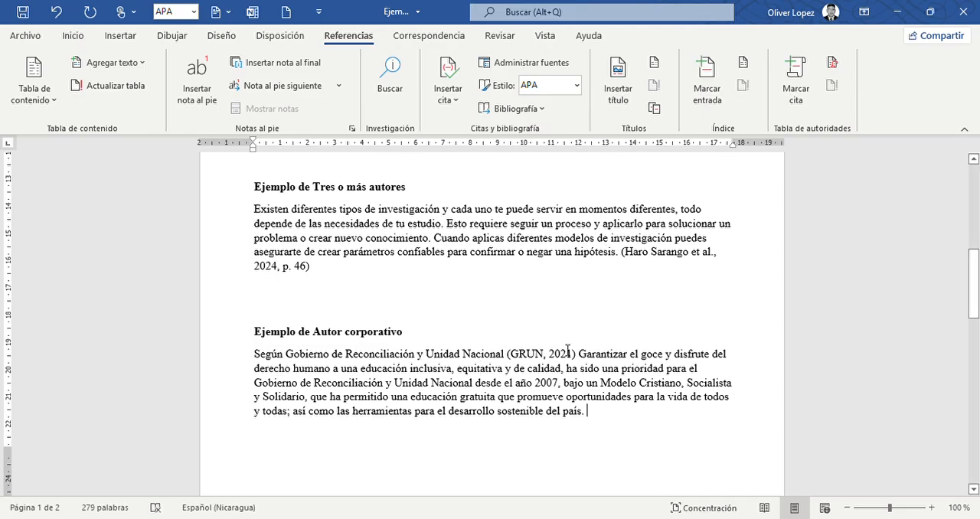
pyautogui.click(484, 153)
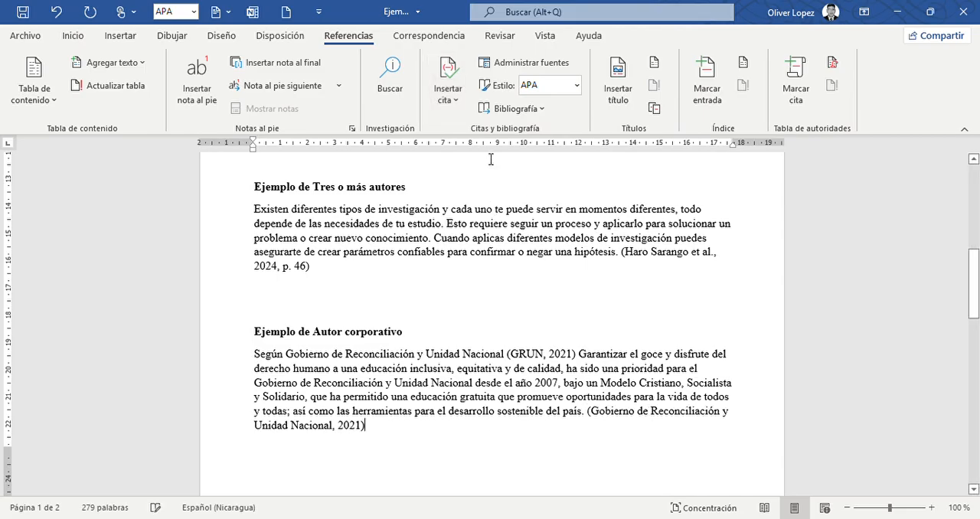
pyautogui.click(333, 440)
pyautogui.click(372, 437)
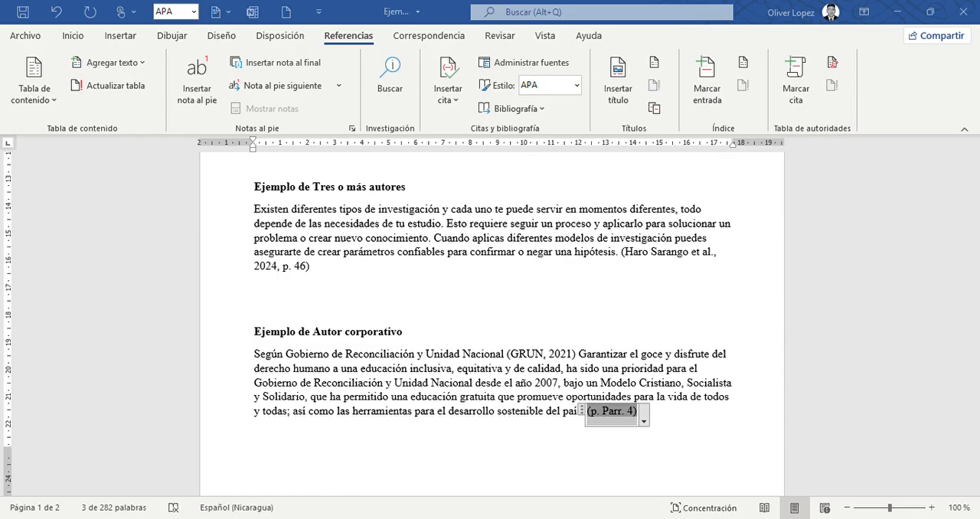
pyautogui.click(474, 288)
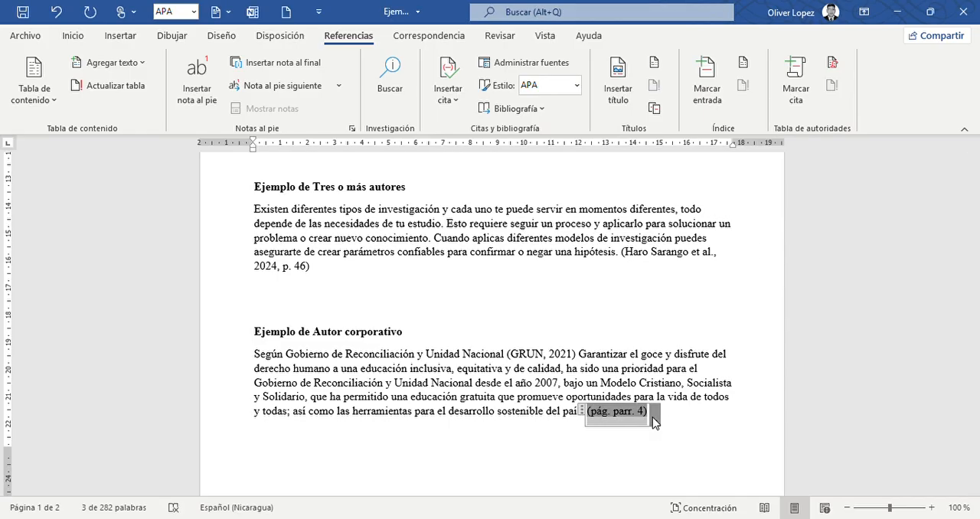
# Convert the citation at the corporate-author paragraph's end to static text and remove “pág.” so it reads “(parr. 4)”.
pyautogui.click(625, 489)
pyautogui.click(615, 414)
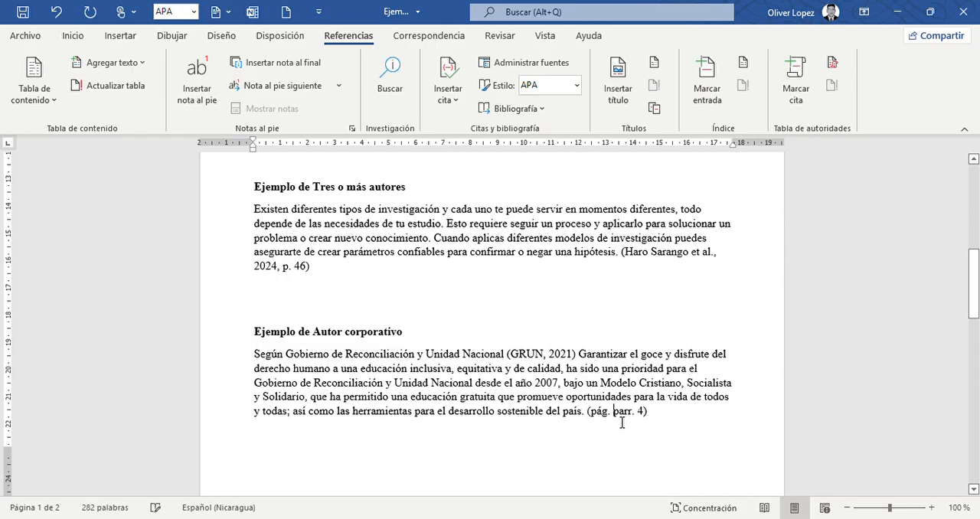
pyautogui.press('BackSpace')
pyautogui.press('BackSpace')
pyautogui.press('BackSpace')
pyautogui.press('BackSpace')
pyautogui.press('BackSpace')
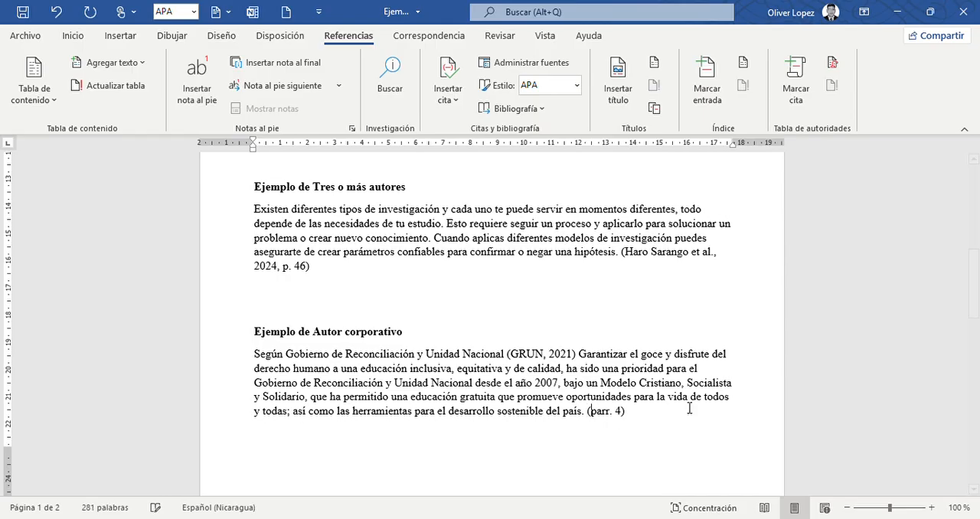
pyautogui.click(667, 445)
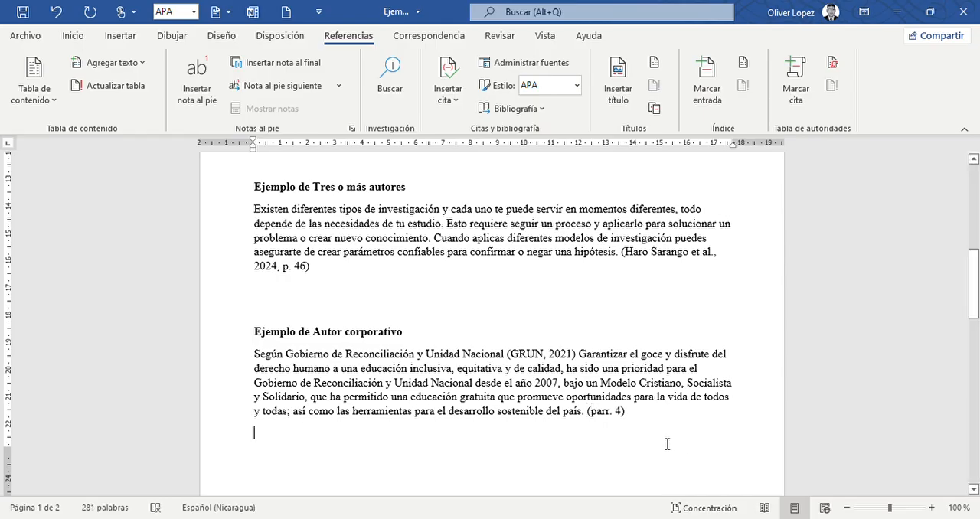
# Replace “(parr. 4)” at the end of the corporate-author paragraph with the Gobierno de Reconciliación y Unidad Nacional, 2021 citation.
pyautogui.click(632, 411)
pyautogui.press('BackSpace')
pyautogui.press('BackSpace')
pyautogui.press('BackSpace')
pyautogui.press('BackSpace')
pyautogui.press('BackSpace')
pyautogui.press('BackSpace')
pyautogui.press('BackSpace')
pyautogui.press('BackSpace')
pyautogui.press('BackSpace')
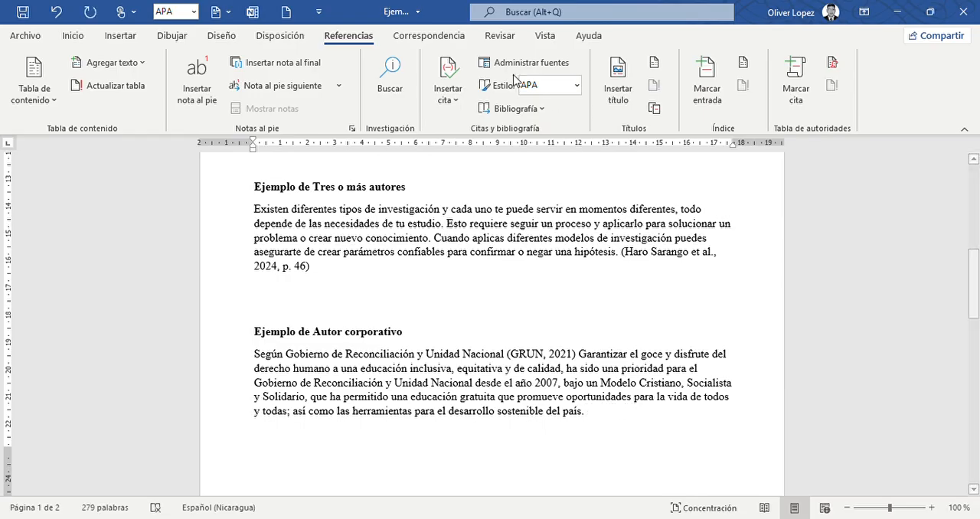
pyautogui.click(457, 113)
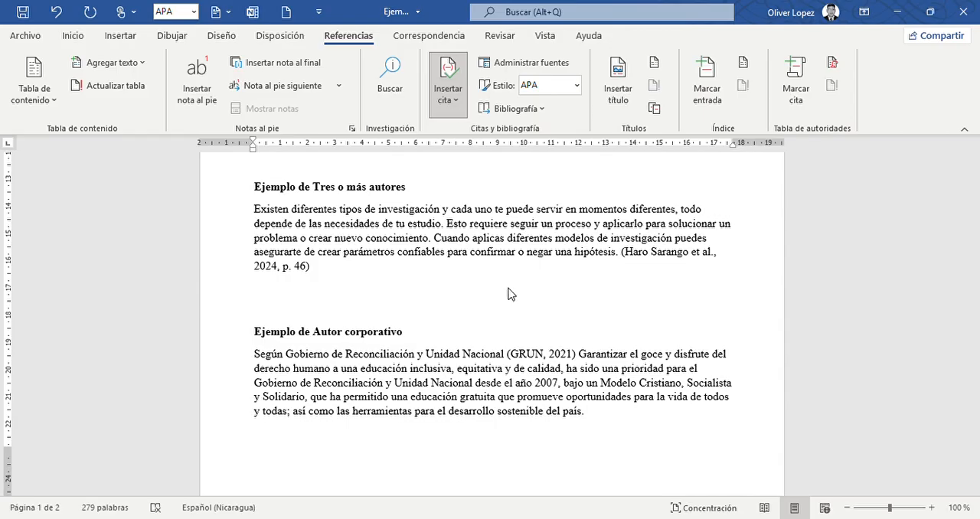
pyautogui.click(509, 144)
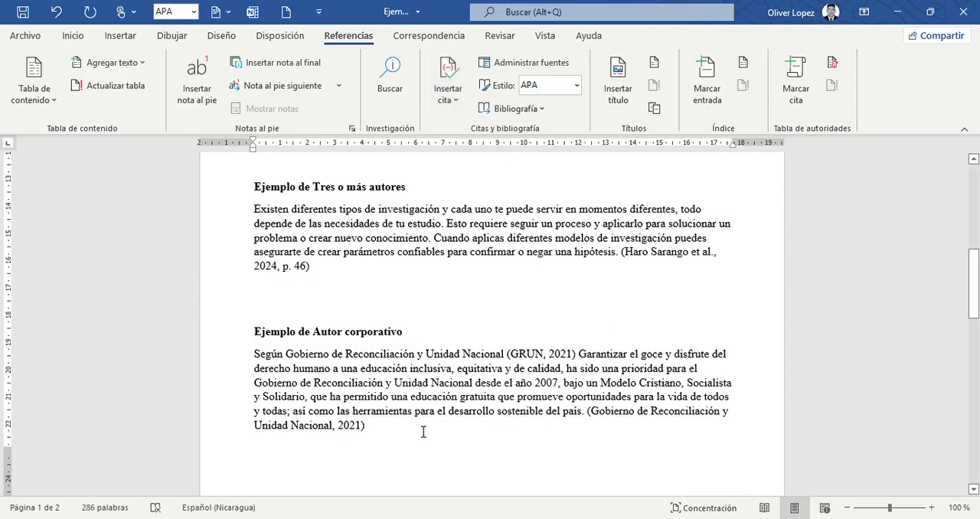
# Edit the citation at the corporate-author paragraph's end to add page 43 and suppress the author and year.
pyautogui.click(340, 433)
pyautogui.click(371, 436)
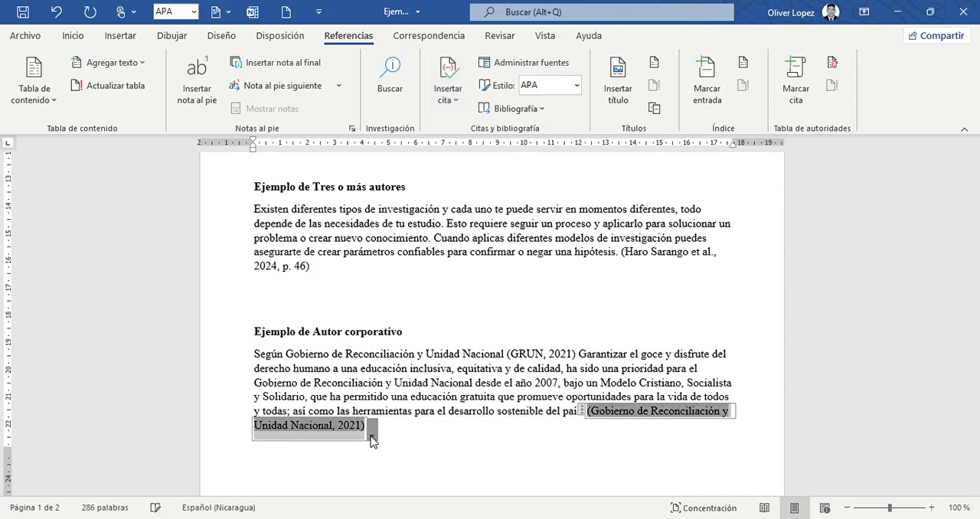
pyautogui.click(304, 356)
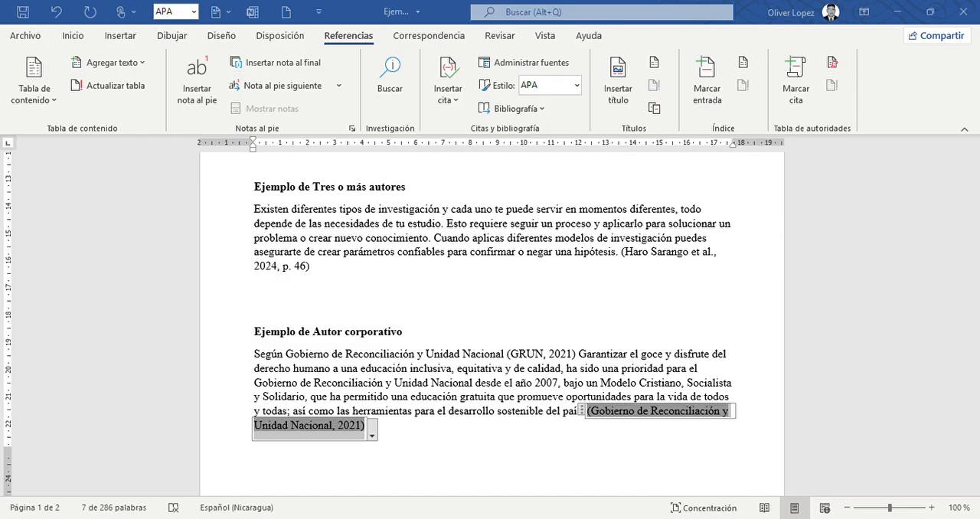
pyautogui.press('Return')
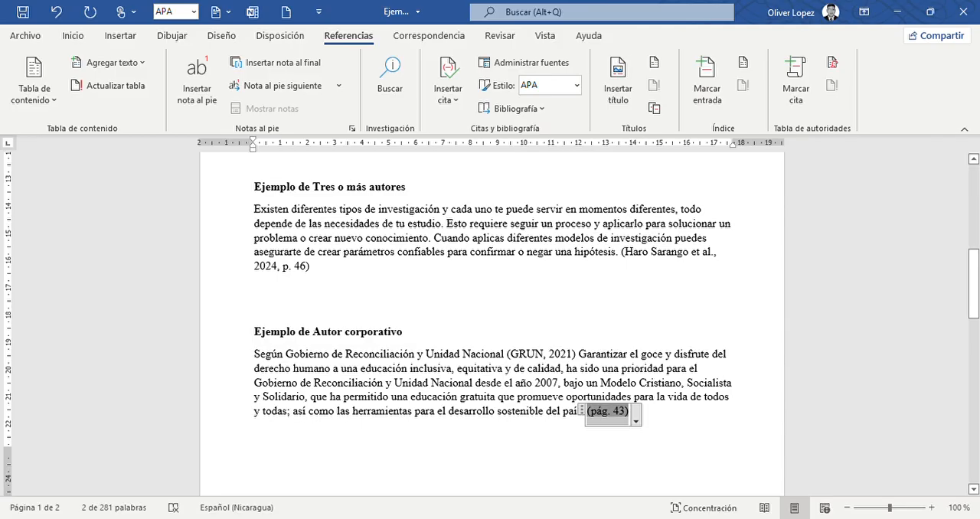
# Replace the period at the end of the two-author paragraph with a citation of the 2014 two-author source.
pyautogui.click(255, 445)
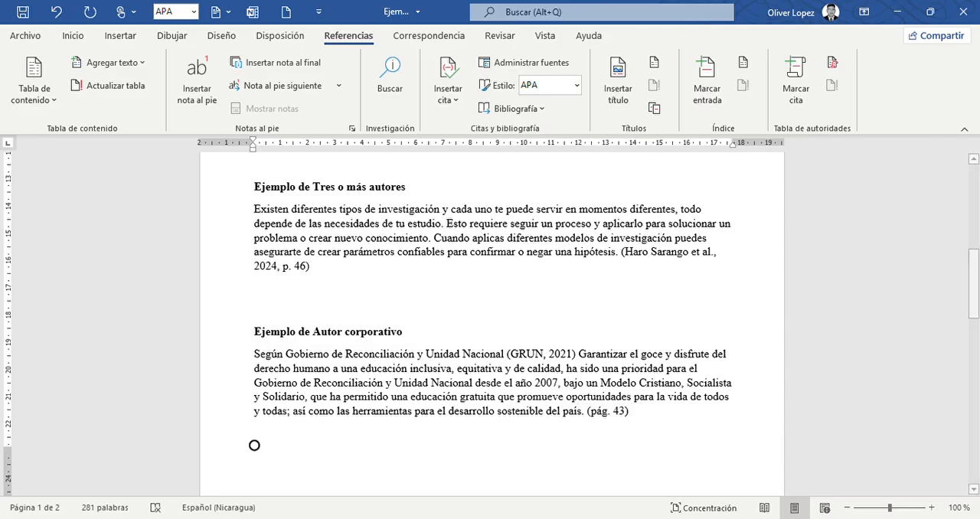
pyautogui.scroll(-2, 254, 446)
pyautogui.scroll(-5, 490, 307)
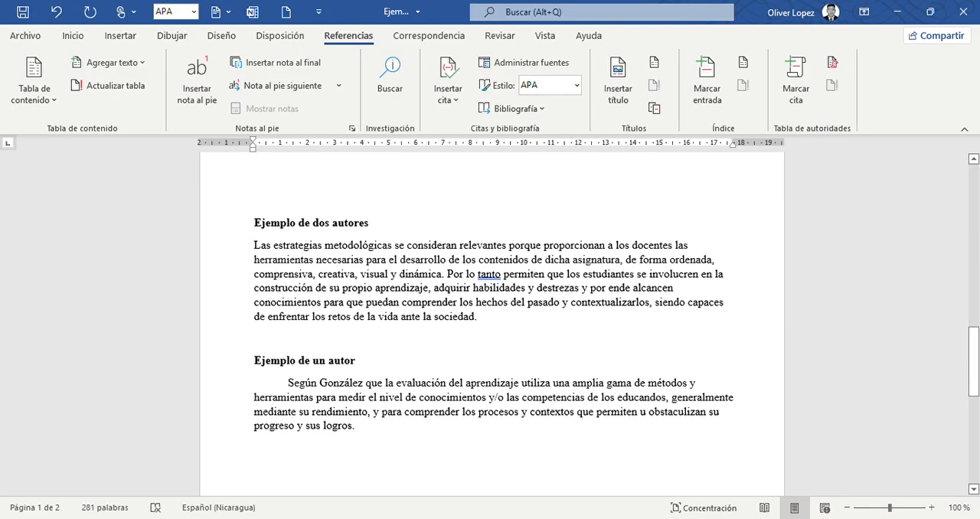
pyautogui.scroll(1, 490, 306)
pyautogui.scroll(-1, 490, 307)
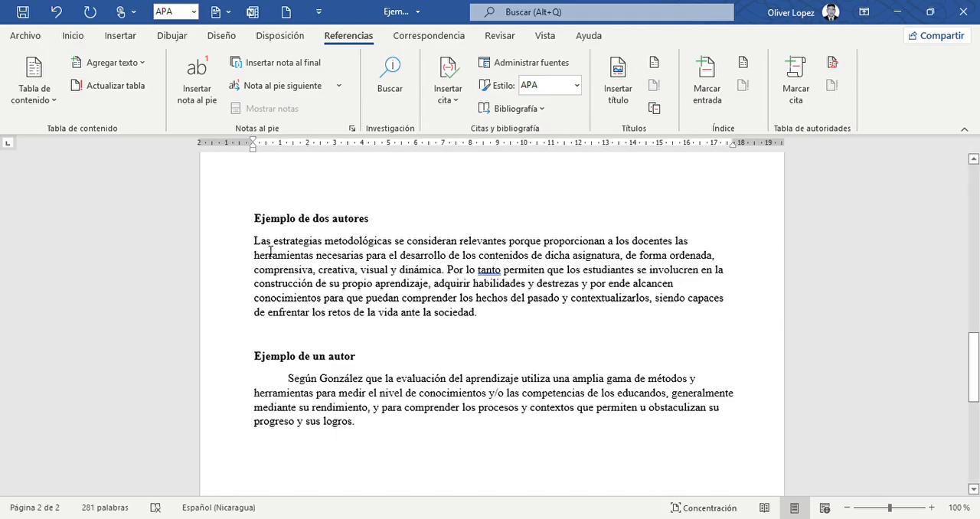
pyautogui.click(547, 339)
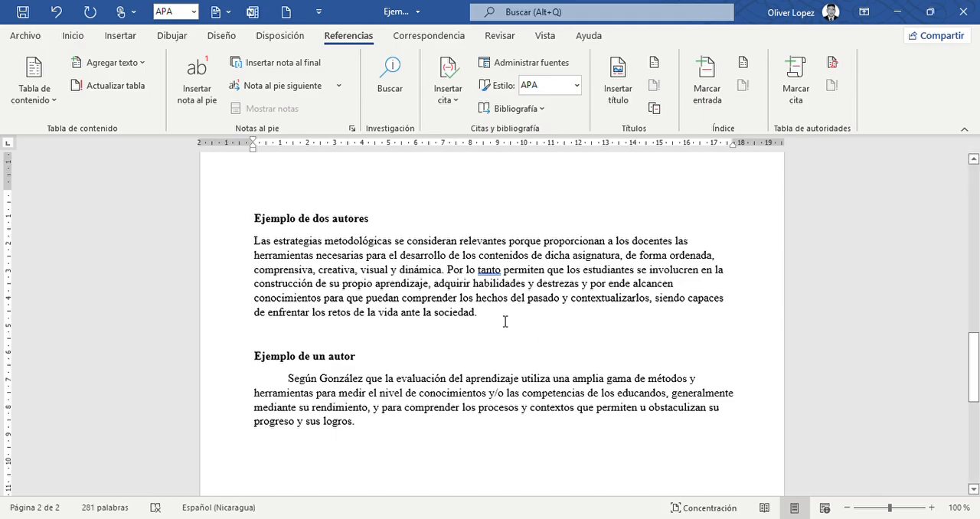
pyautogui.press('BackSpace')
pyautogui.press('BackSpace')
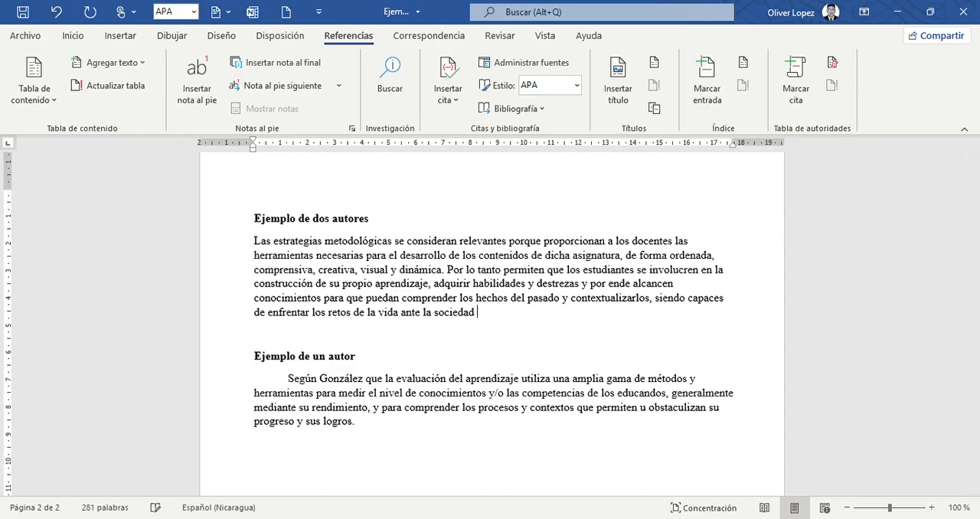
pyautogui.click(453, 102)
pyautogui.click(517, 191)
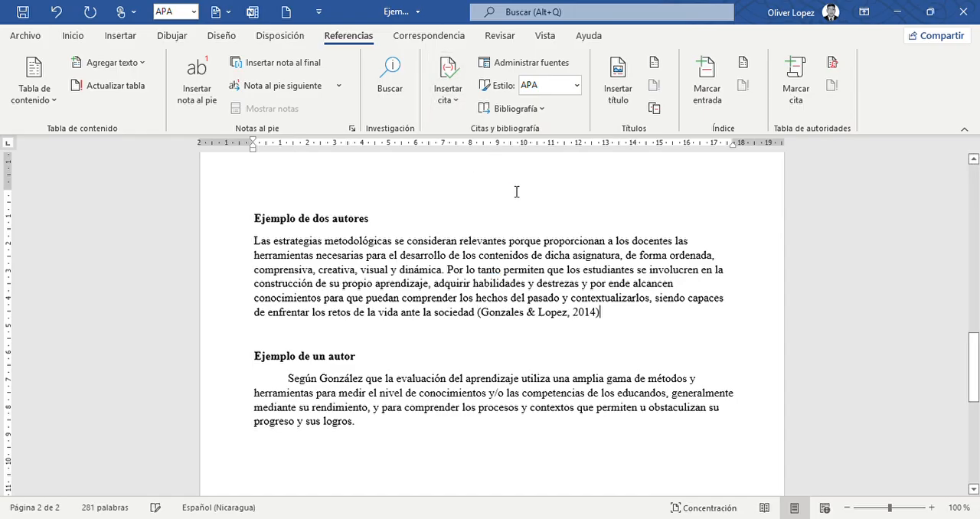
# Convert the citation at the two-author paragraph's end to static text and replace “&” with “y”.
pyautogui.click(530, 325)
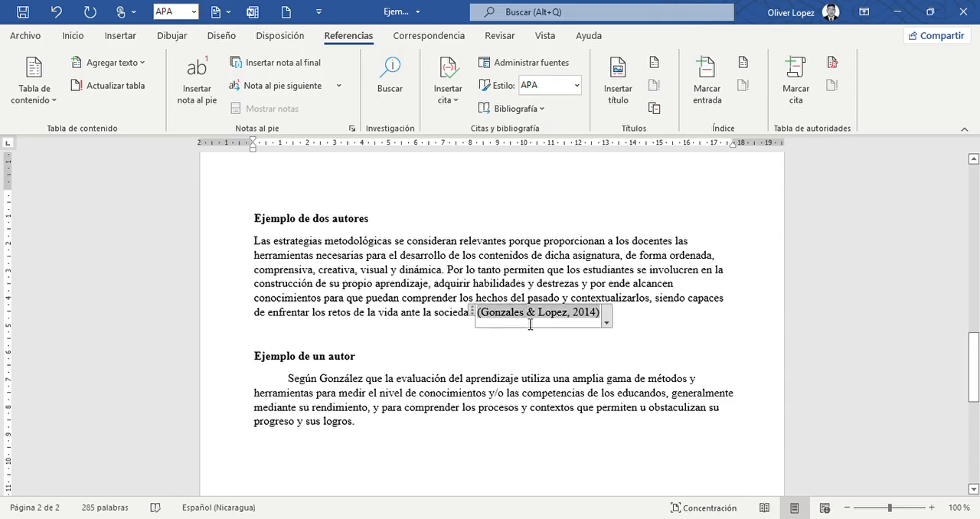
pyautogui.click(606, 323)
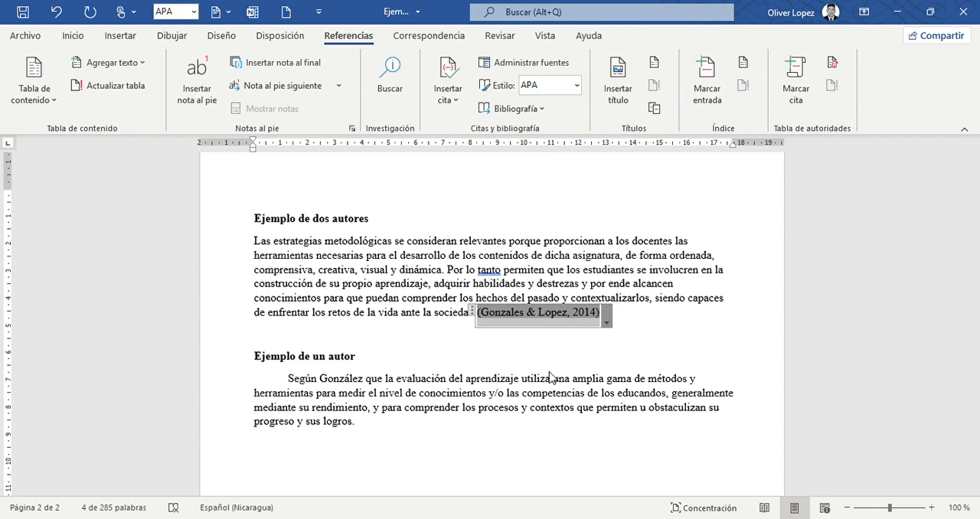
pyautogui.press('Left')
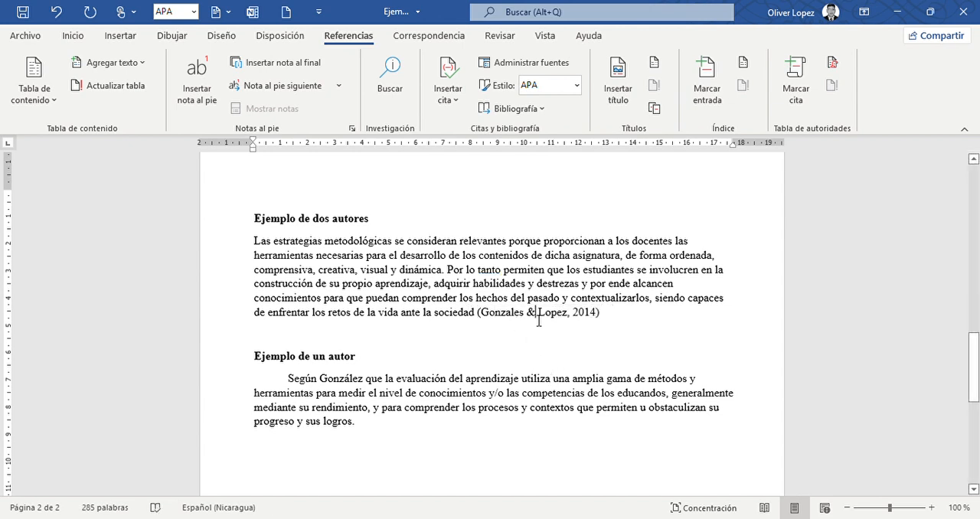
pyautogui.press('BackSpace')
pyautogui.write('y')
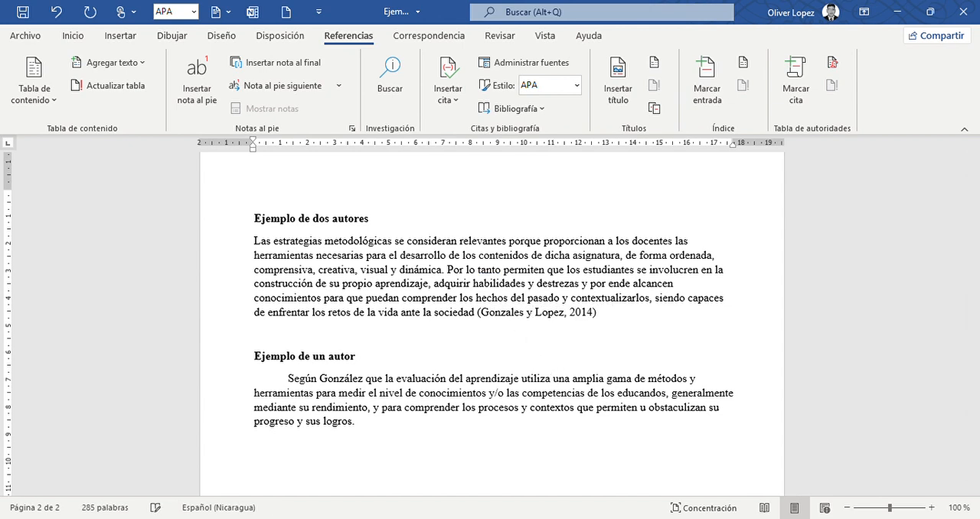
# Add “, p. 23” after 2014 inside the two-author citation and put a period after its closing parenthesis.
pyautogui.press('Right')
pyautogui.press('Right')
pyautogui.press('Right')
pyautogui.press('Right')
pyautogui.press('Right')
pyautogui.press('Right')
pyautogui.press('Right')
pyautogui.press('Right')
pyautogui.press('Right')
pyautogui.press('Right')
pyautogui.press('Right')
pyautogui.press('Right')
pyautogui.write(', ')
pyautogui.write('pa')
pyautogui.write('g')
pyautogui.write(' 23')
pyautogui.click(617, 313)
pyautogui.press('BackSpace')
pyautogui.press('BackSpace')
pyautogui.write('.')
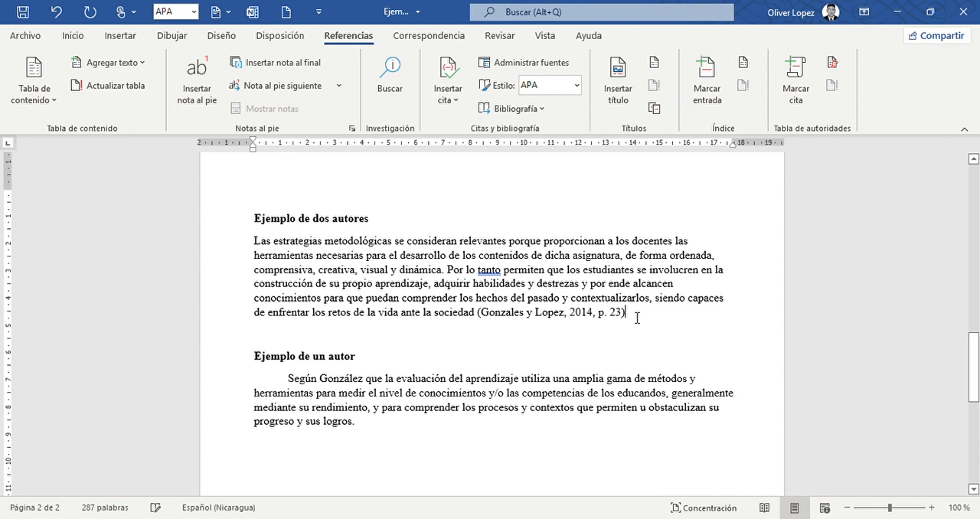
pyautogui.click(637, 318)
pyautogui.write('.')
# Delete the whole parenthetical citation at the two-author paragraph's end and close the sentence with a period.
pyautogui.moveTo(647, 319); pyautogui.dragTo(483, 322)
pyautogui.press('Delete')
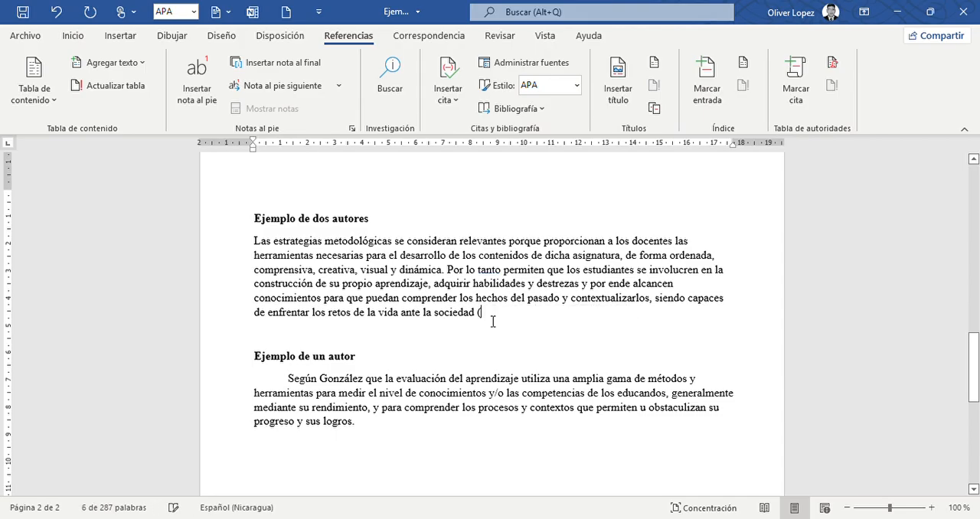
pyautogui.press('BackSpace')
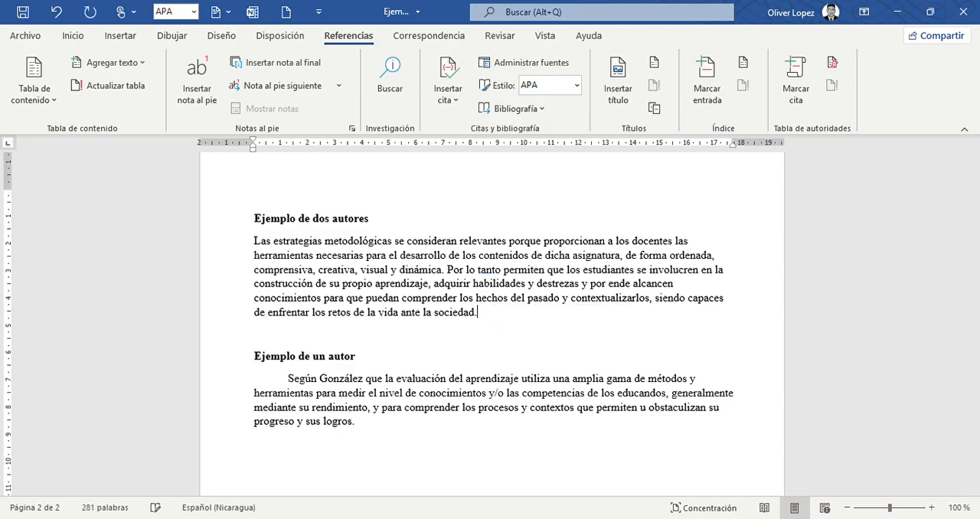
# Begin the two-author paragraph with “Según” and change the following “Las” to lowercase.
pyautogui.click(257, 243)
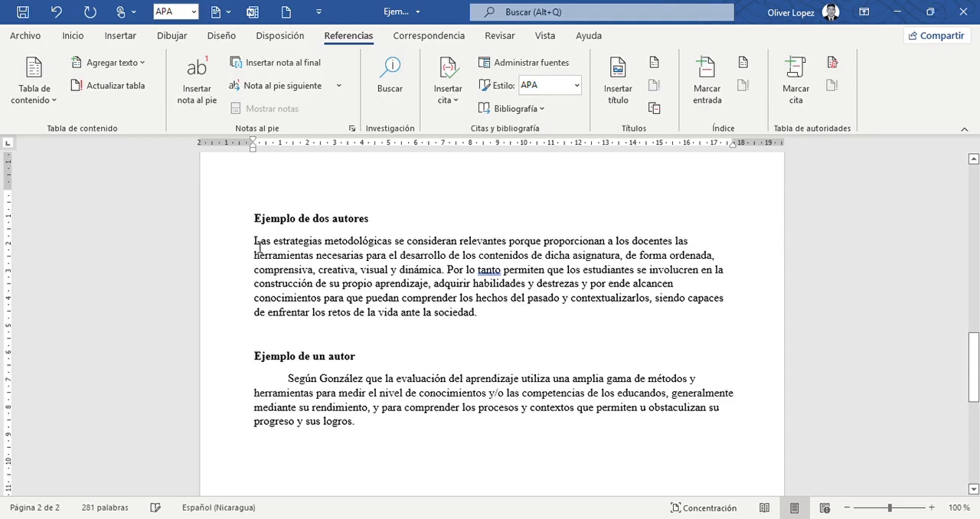
pyautogui.write('Sen')
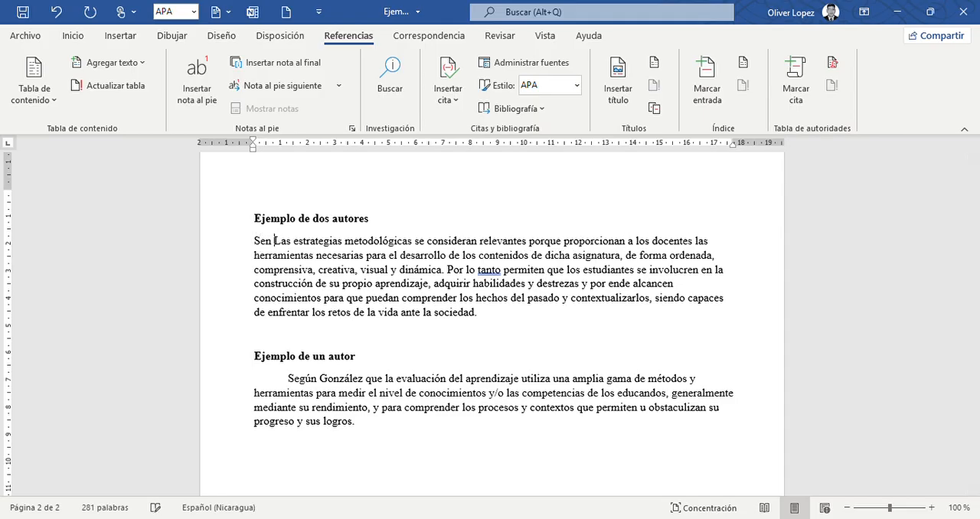
pyautogui.press('BackSpace')
pyautogui.press('BackSpace')
pyautogui.write('gun')
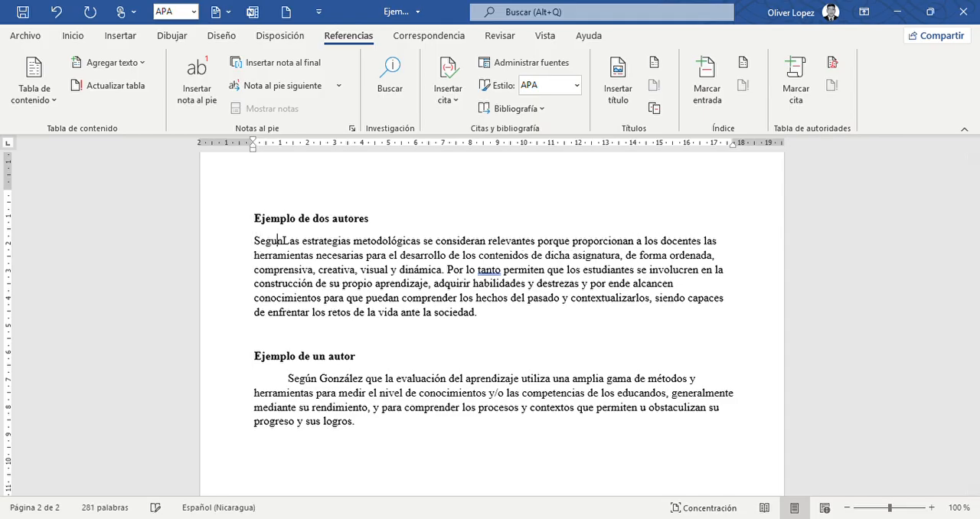
pyautogui.press('BackSpace')
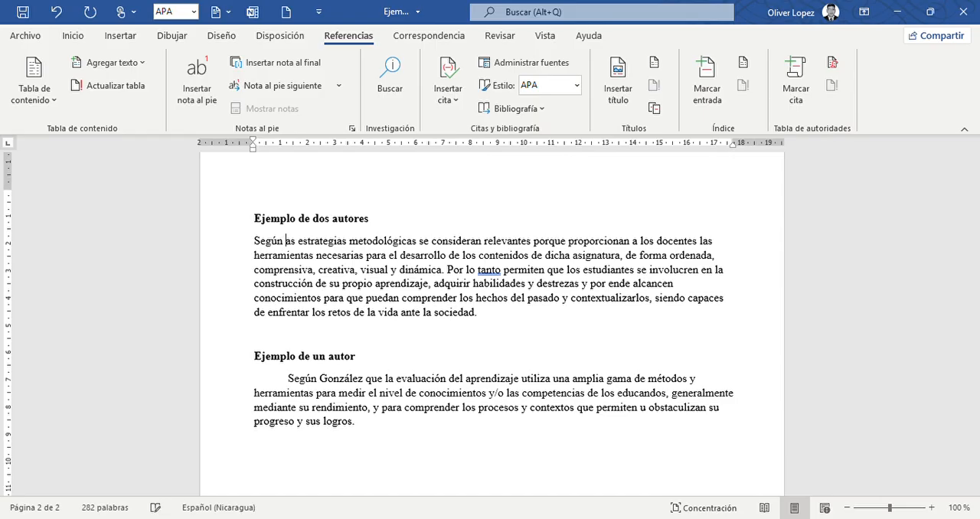
pyautogui.write('les & Lopez, 2014)l')
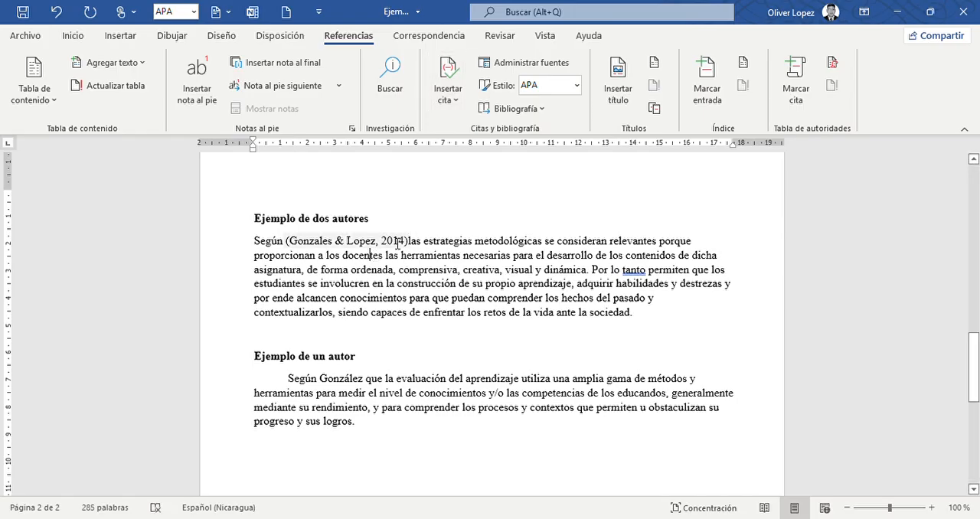
# Turn the 2014 two-author citation after “Según” into static text, remove its comma and year, and replace “&” with “y”.
pyautogui.click(398, 243)
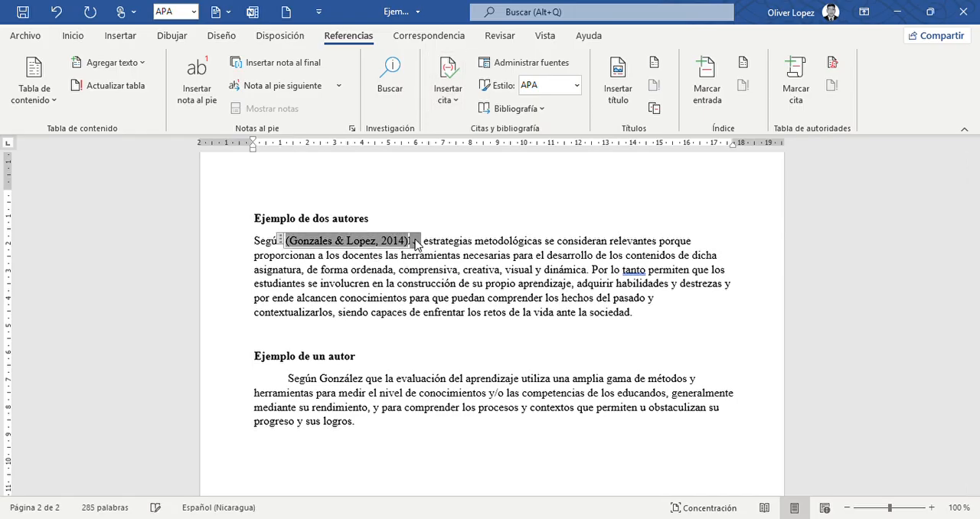
pyautogui.click(411, 252)
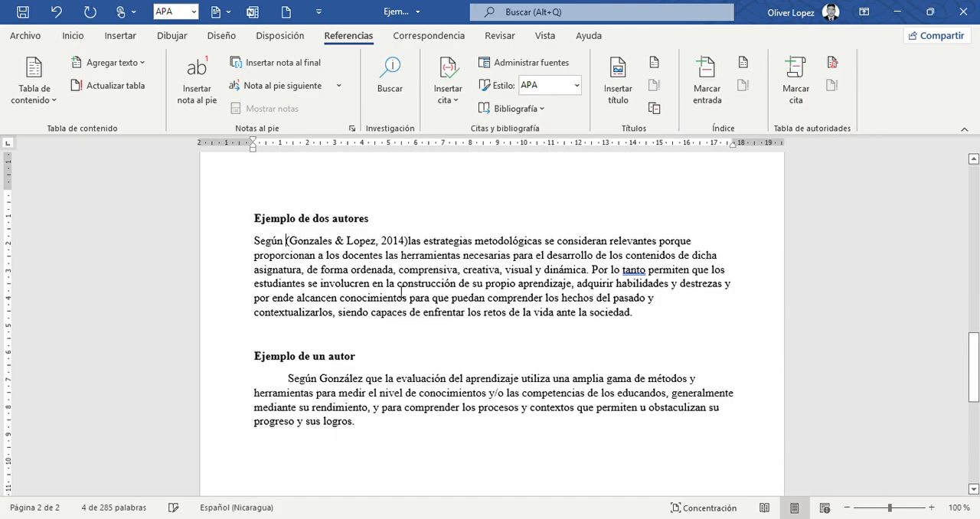
pyautogui.click(404, 241)
pyautogui.press('BackSpace')
pyautogui.press('BackSpace')
pyautogui.press('BackSpace')
pyautogui.press('BackSpace')
pyautogui.press('BackSpace')
pyautogui.press('BackSpace')
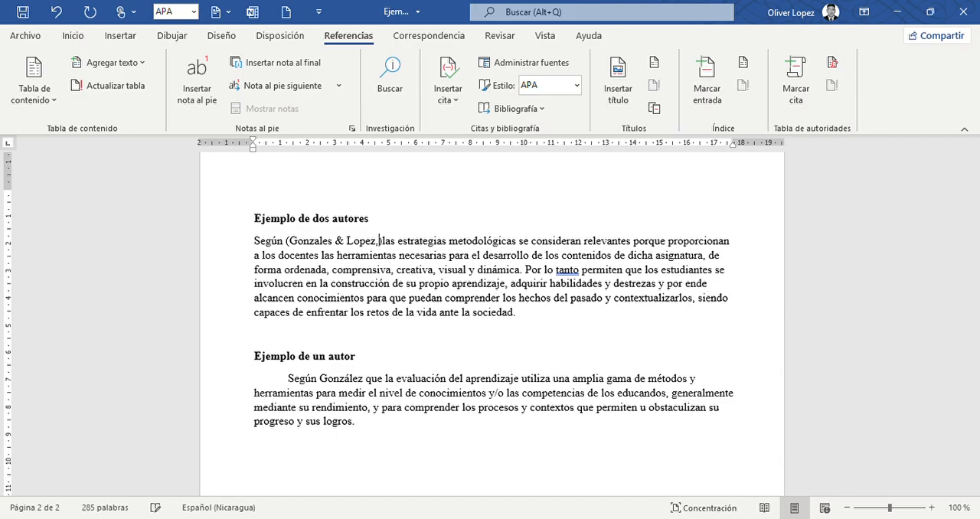
pyautogui.press('Left')
pyautogui.press('Left')
pyautogui.press('Left')
pyautogui.press('Left')
pyautogui.press('Left')
pyautogui.press('Left')
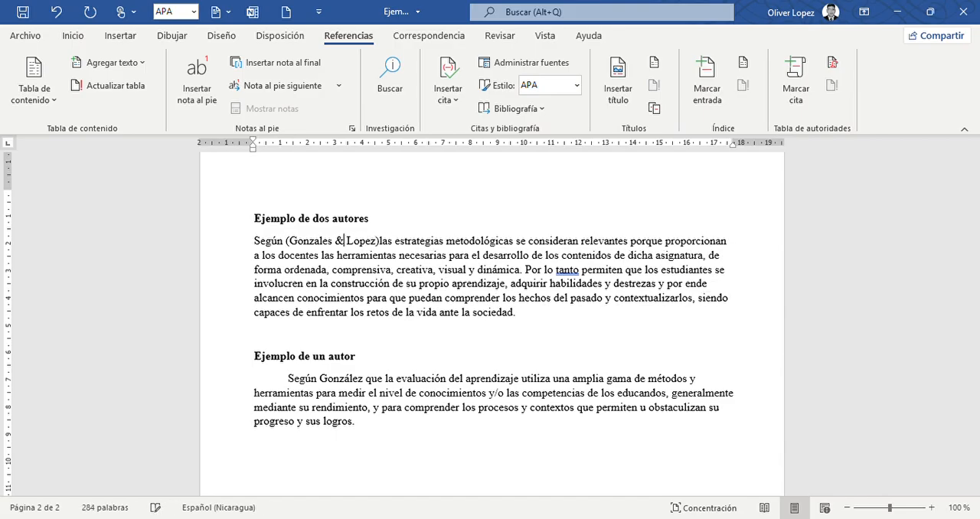
pyautogui.press('BackSpace')
pyautogui.write('y')
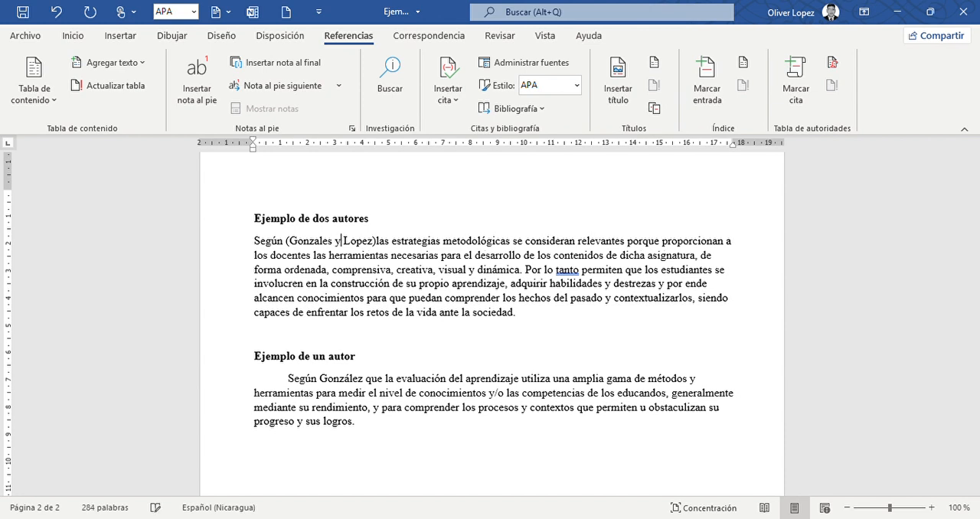
# Remove the parentheses around the two authors' surnames after “Según”.
pyautogui.press('Left')
pyautogui.press('Left')
pyautogui.press('Left')
pyautogui.press('Left')
pyautogui.press('Left')
pyautogui.press('Left')
pyautogui.press('Left')
pyautogui.press('BackSpace')
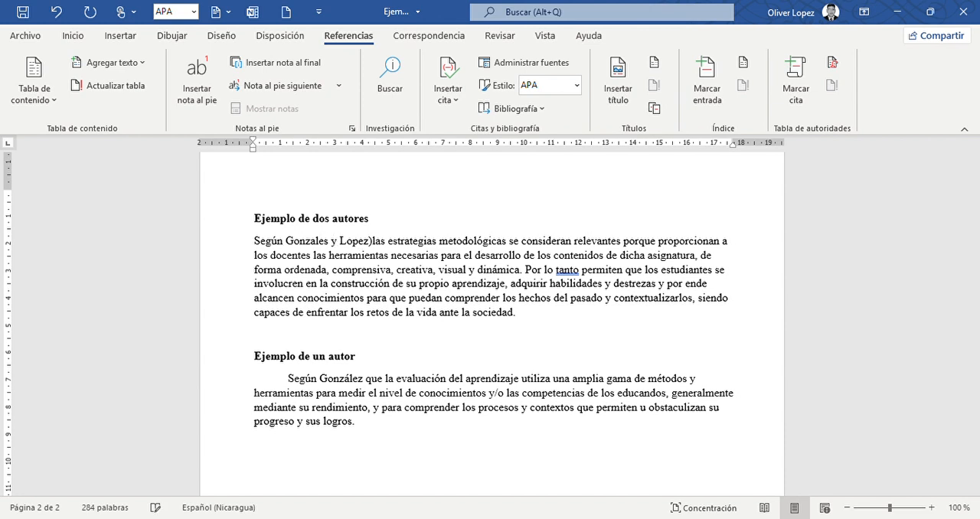
pyautogui.press('Right')
pyautogui.press('Right')
pyautogui.press('Right')
pyautogui.press('Right')
pyautogui.press('Right')
pyautogui.press('Right')
pyautogui.press('Right')
pyautogui.press('Right')
pyautogui.press('Right')
pyautogui.press('Right')
pyautogui.press('Right')
pyautogui.press('Right')
pyautogui.press('Right')
pyautogui.press('Right')
pyautogui.press('Right')
pyautogui.press('BackSpace')
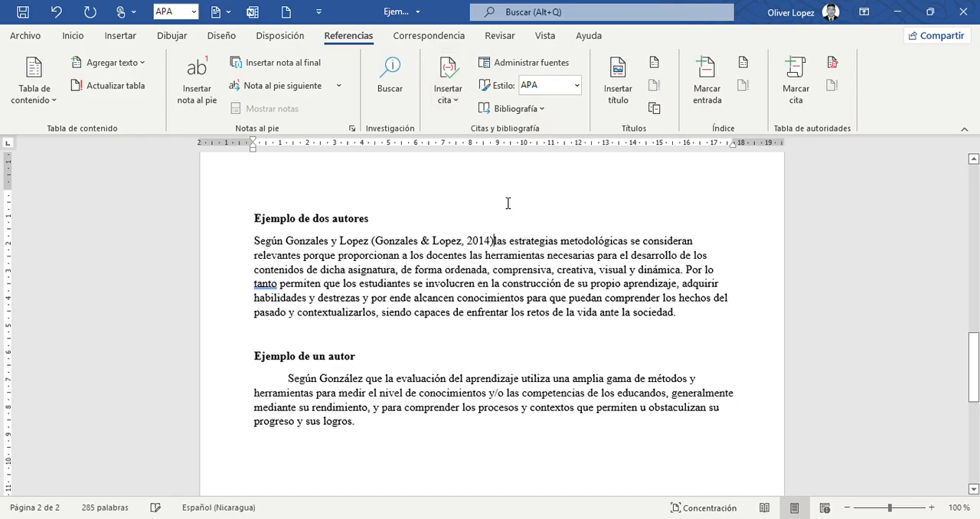
# Insert the 2014 source's citation after the surnames, reduce it to “(2014)” and add a space before “las”.
pyautogui.click(498, 247)
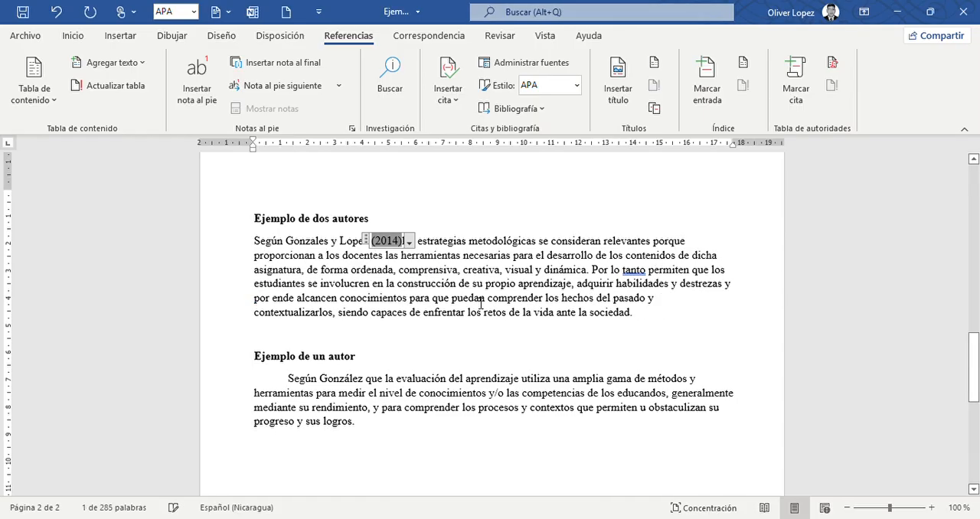
pyautogui.click(403, 241)
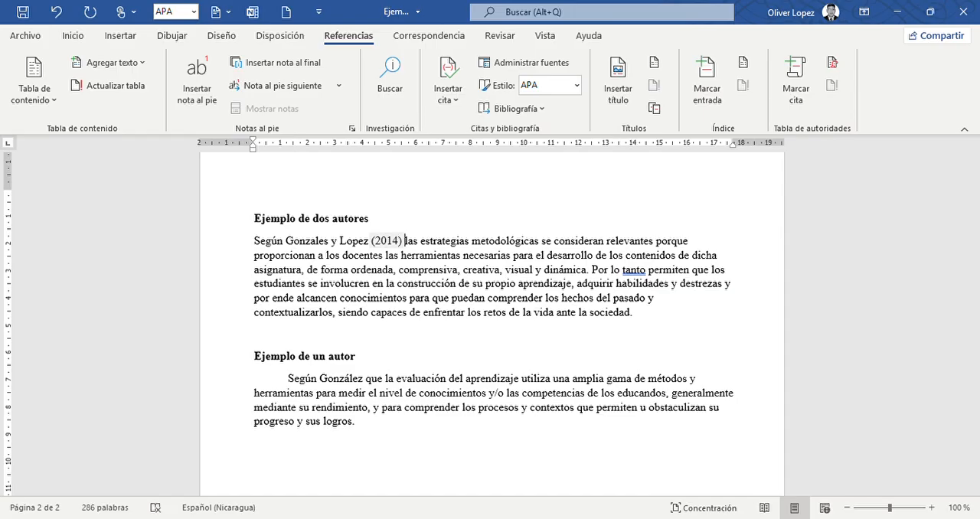
pyautogui.click(592, 268)
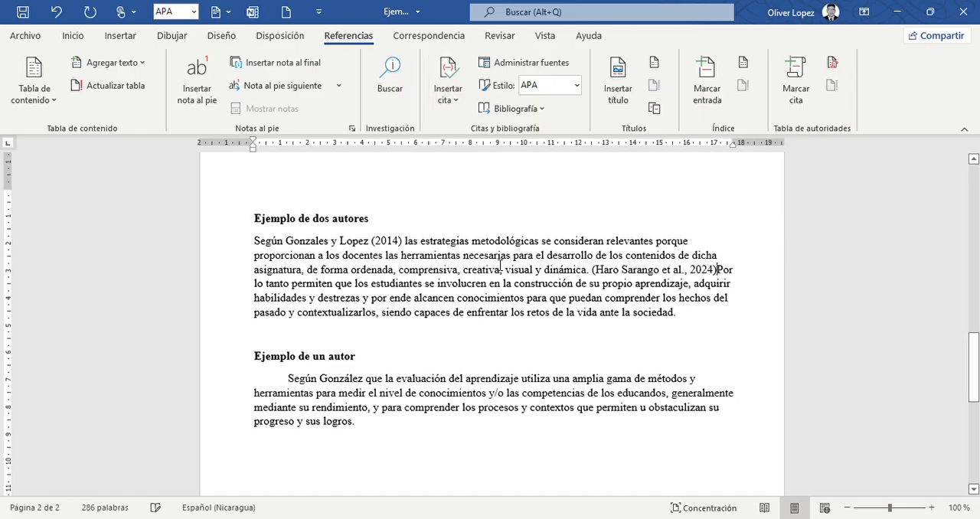
pyautogui.click(671, 273)
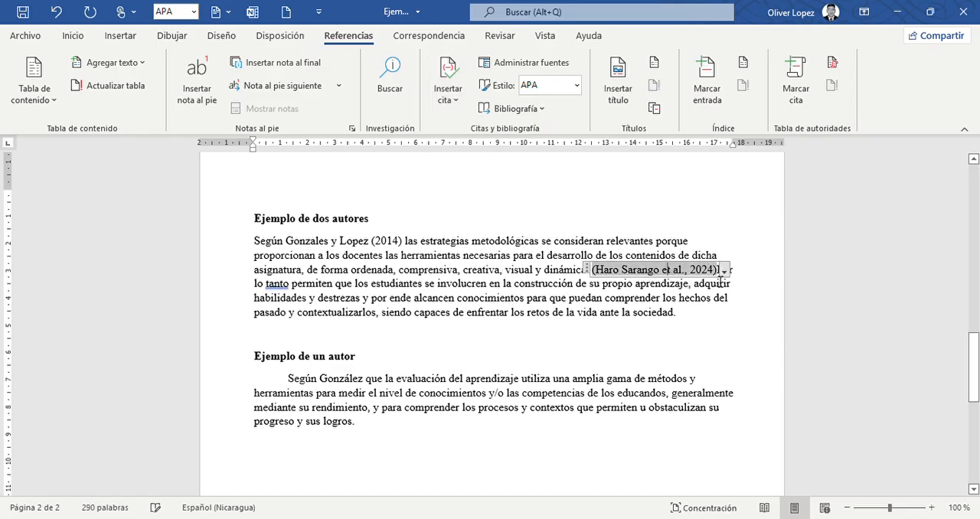
pyautogui.click(56, 11)
# Insert the 2014 two-author citation after “dinámica.” and edit it to show only page 12, suppressing author and year.
pyautogui.click(450, 96)
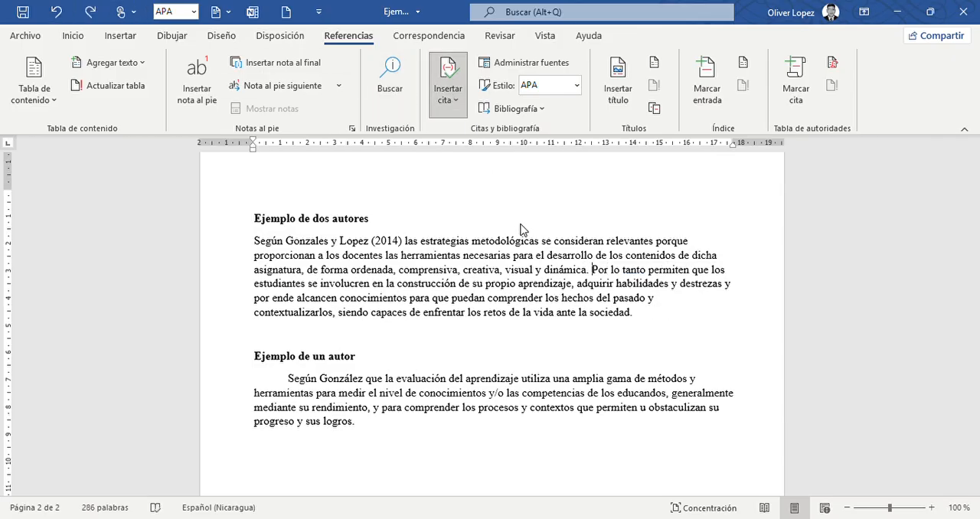
pyautogui.click(519, 195)
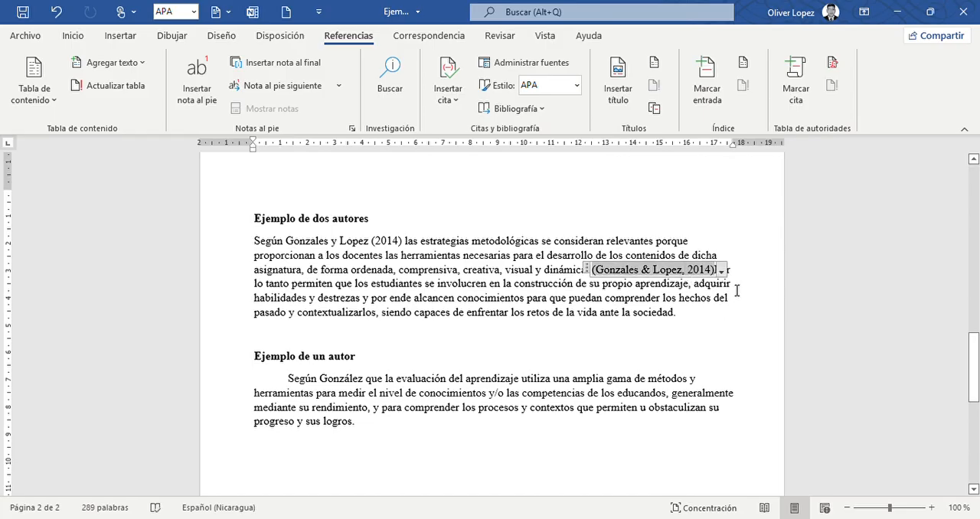
pyautogui.click(723, 273)
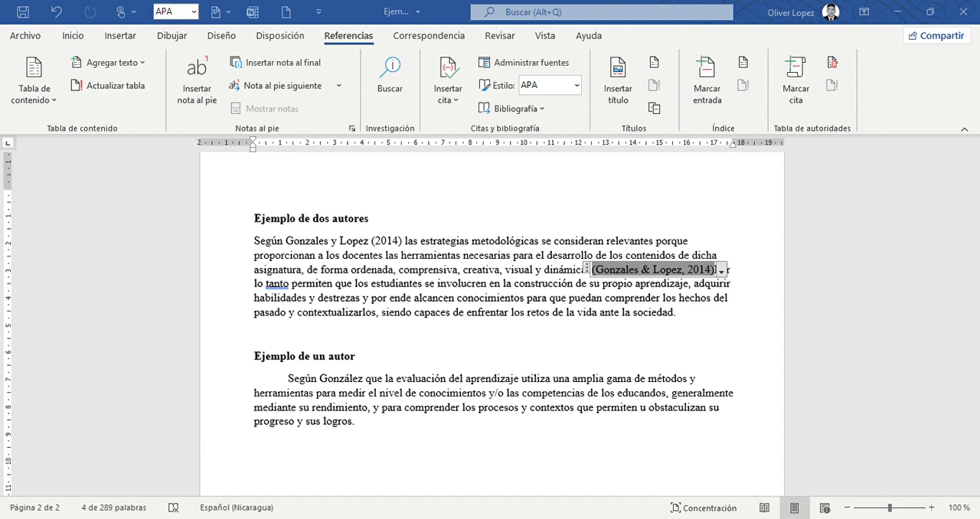
pyautogui.hotkey('ctrl', 'z')
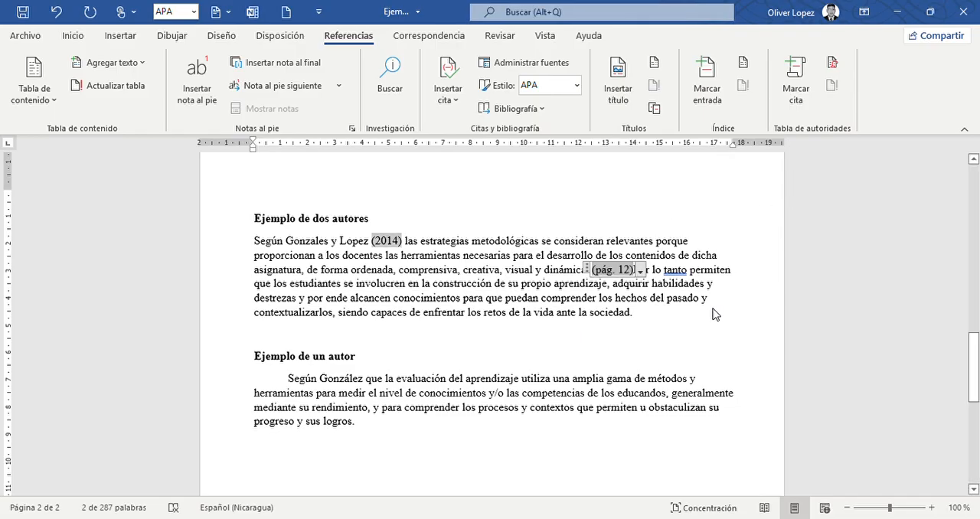
# Shorten “pág.” to “p.” in the page citation after “dinámica.” and place the cursor before “Por lo tanto”.
pyautogui.click(555, 298)
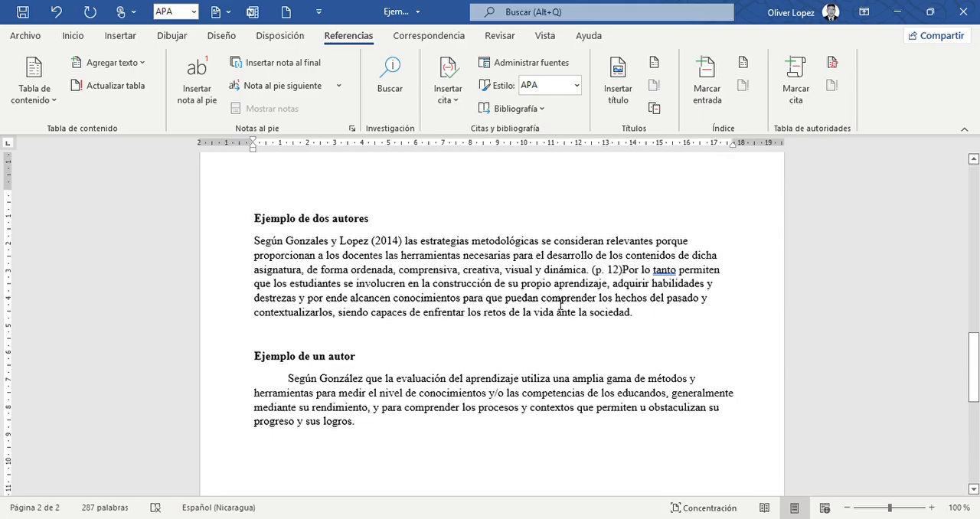
pyautogui.click(639, 271)
pyautogui.click(622, 269)
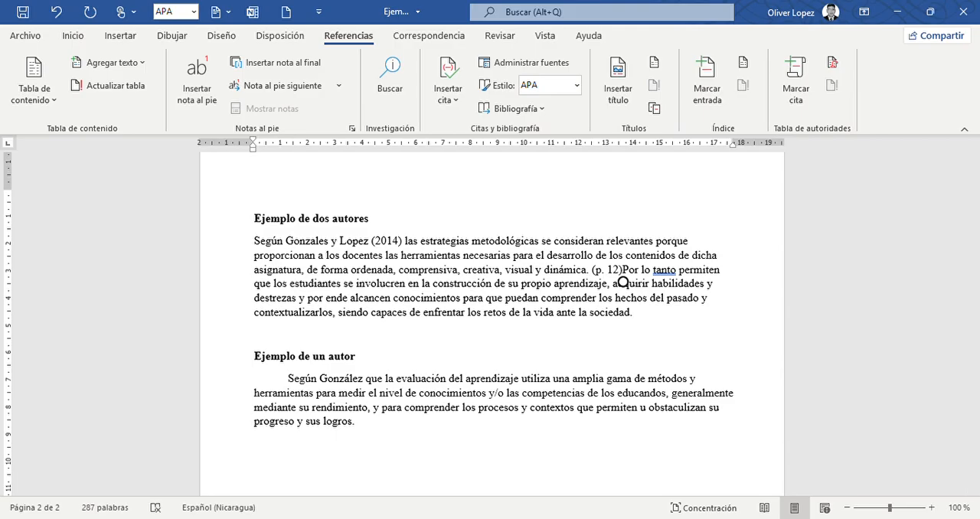
# Add a period after the “(p. 12)” citation and remove the period that precedes it after “dinámica”.
pyautogui.write('.')
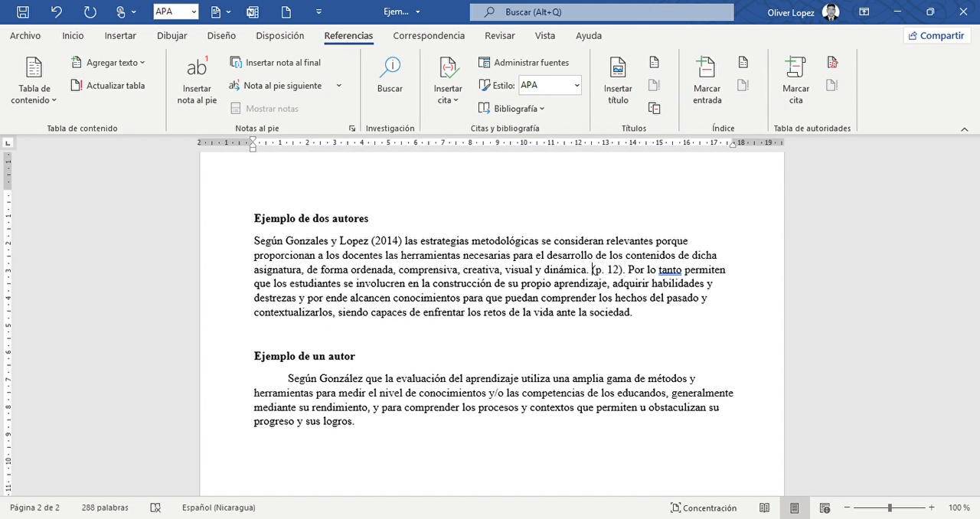
pyautogui.press('BackSpace')
pyautogui.press('BackSpace')
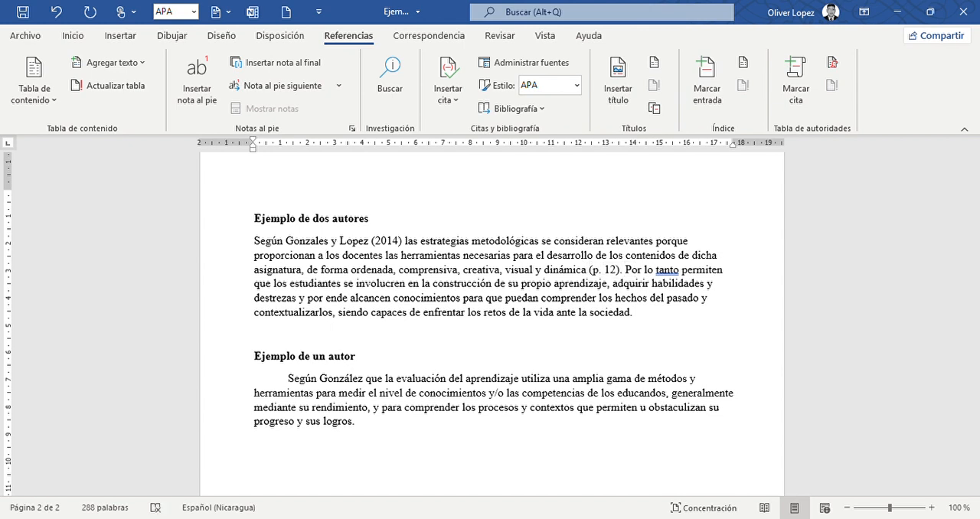
# Delete the author's surname after “Según” in the “Ejemplo de un autor” paragraph.
pyautogui.click(354, 429)
pyautogui.scroll(-1, 354, 433)
pyautogui.scroll(-1, 354, 433)
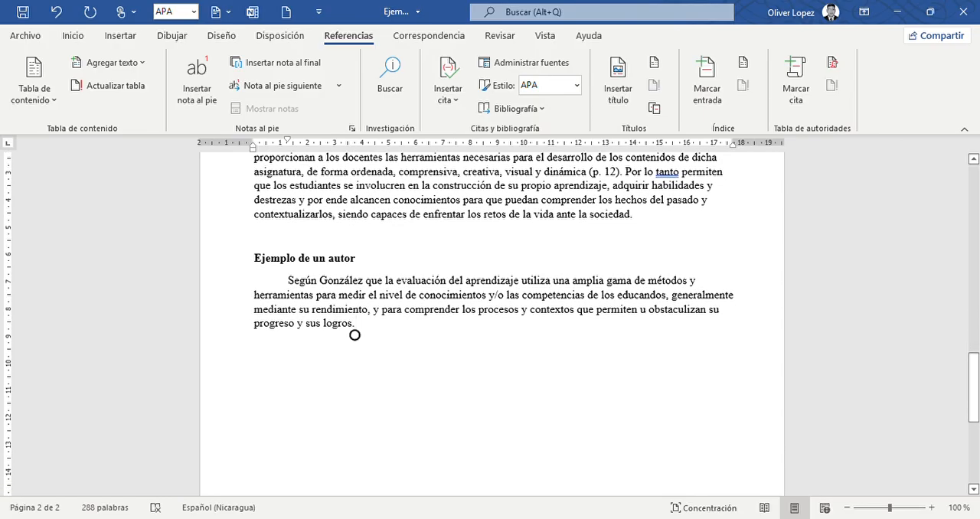
pyautogui.scroll(-1, 355, 335)
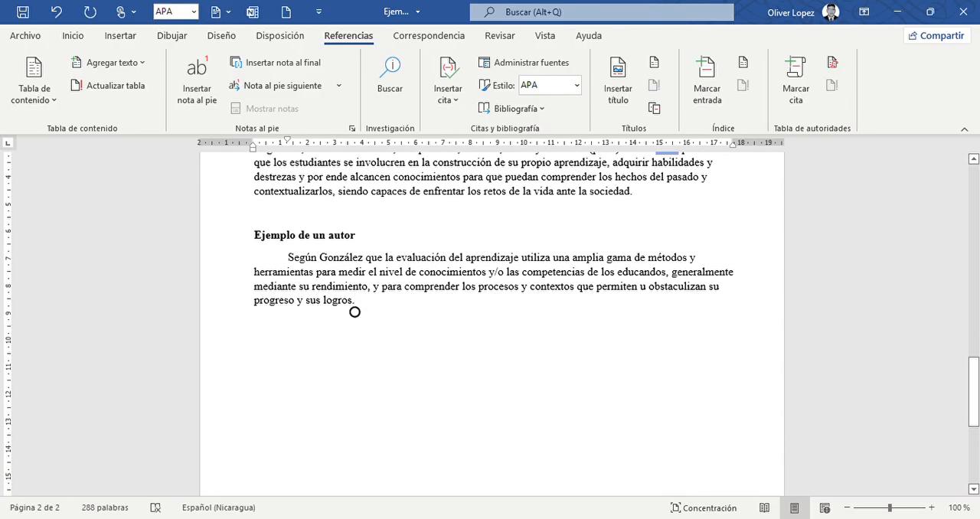
pyautogui.click(355, 235)
pyautogui.click(364, 259)
pyautogui.press('BackSpace')
pyautogui.press('BackSpace')
pyautogui.press('BackSpace')
pyautogui.press('BackSpace')
pyautogui.press('BackSpace')
pyautogui.press('BackSpace')
pyautogui.press('BackSpace')
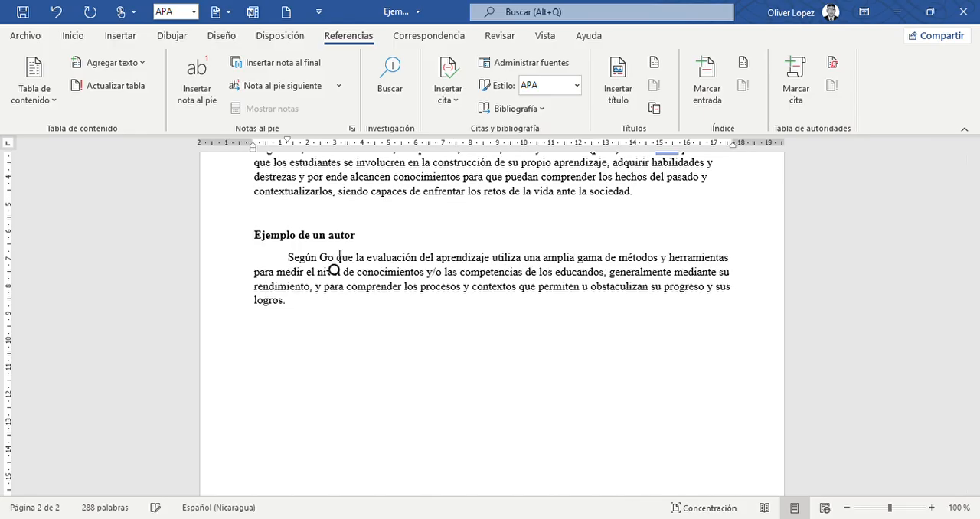
pyautogui.press('BackSpace')
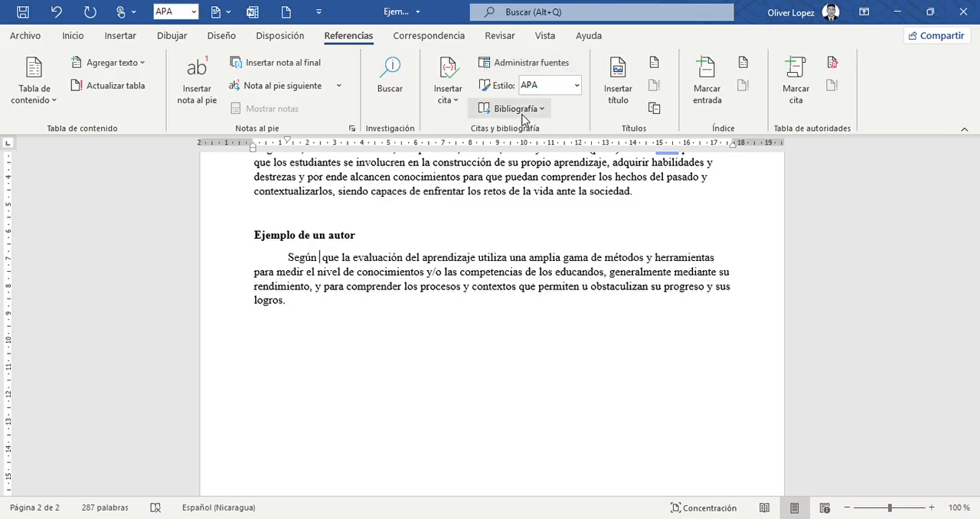
# Insert the 2023 single-author citation after “Según” and convert it to static text.
pyautogui.click(461, 102)
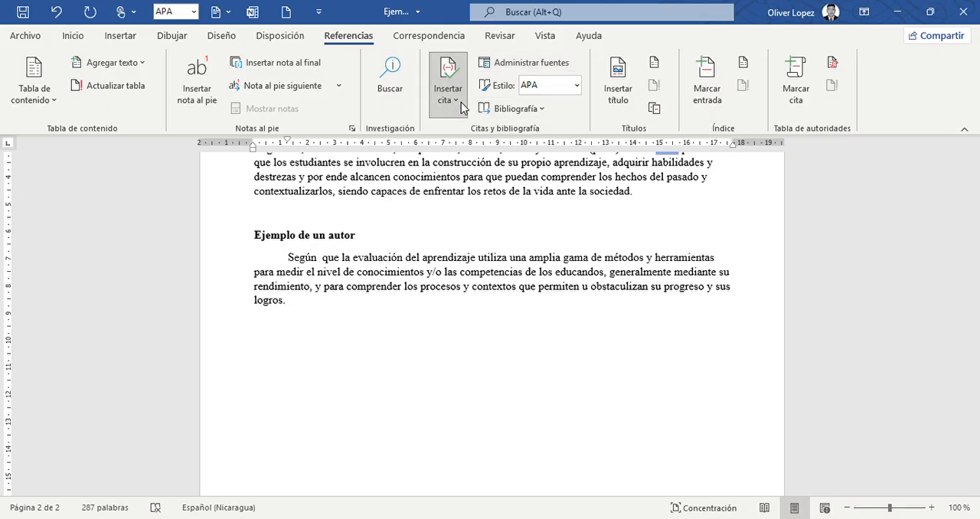
pyautogui.click(507, 226)
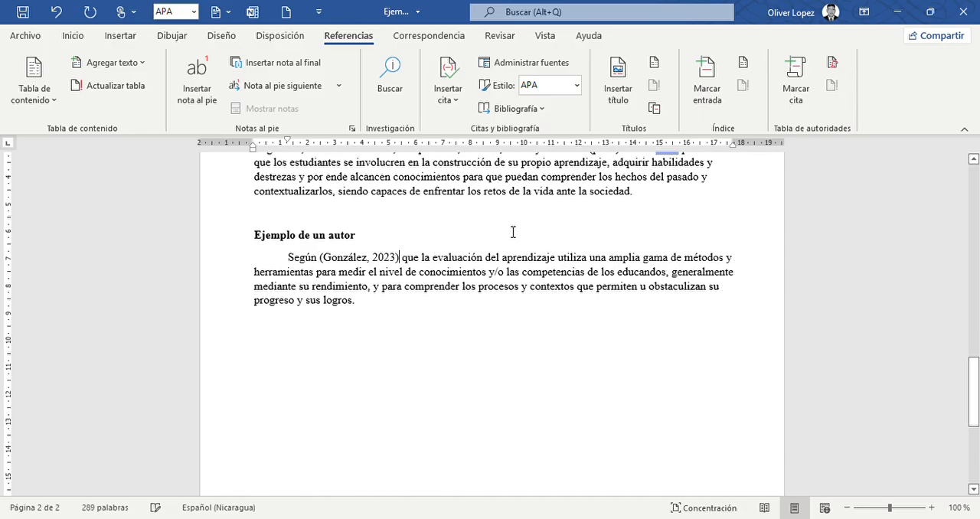
pyautogui.click(395, 259)
pyautogui.click(398, 259)
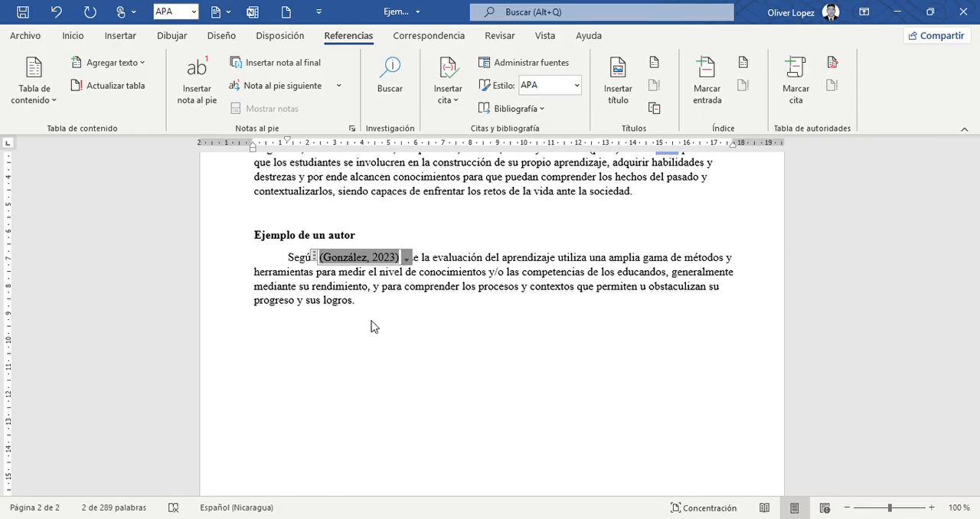
pyautogui.click(404, 263)
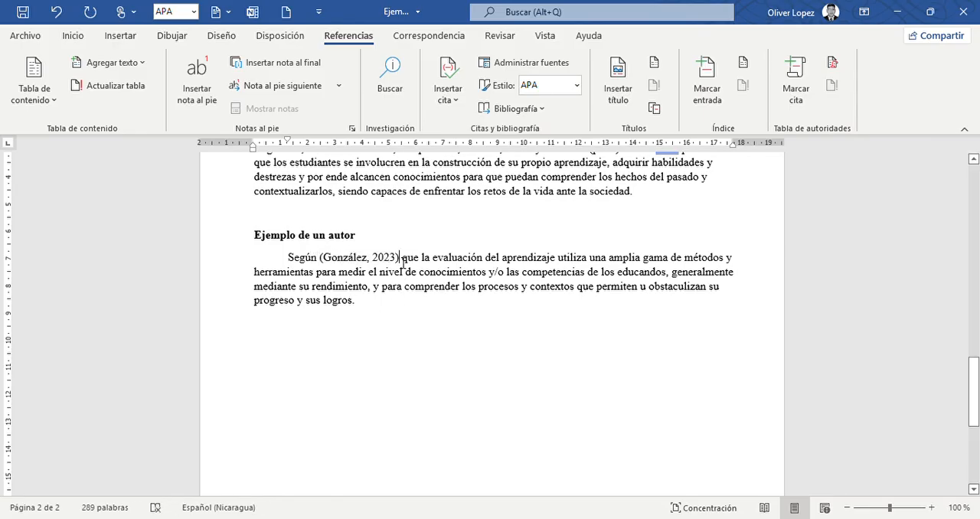
# Remove the year and both parentheses from the citation after “Según”, leaving only the surname followed by a space.
pyautogui.press('BackSpace')
pyautogui.press('BackSpace')
pyautogui.press('BackSpace')
pyautogui.press('BackSpace')
pyautogui.press('BackSpace')
pyautogui.press('BackSpace')
pyautogui.press('BackSpace')
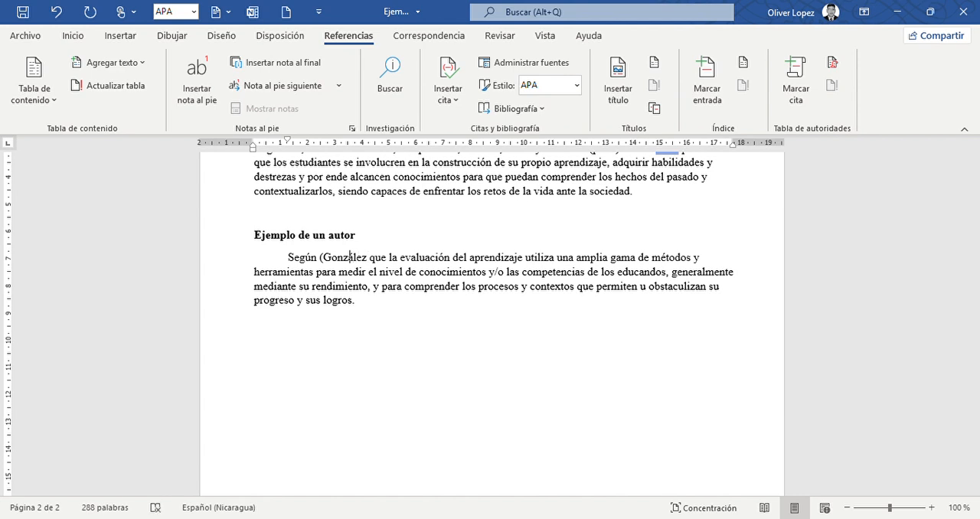
pyautogui.press('Left')
pyautogui.press('Left')
pyautogui.press('Left')
pyautogui.press('BackSpace')
pyautogui.press('Right')
pyautogui.press('Right')
pyautogui.press('Right')
pyautogui.press('Right')
pyautogui.press('Right')
pyautogui.press('Right')
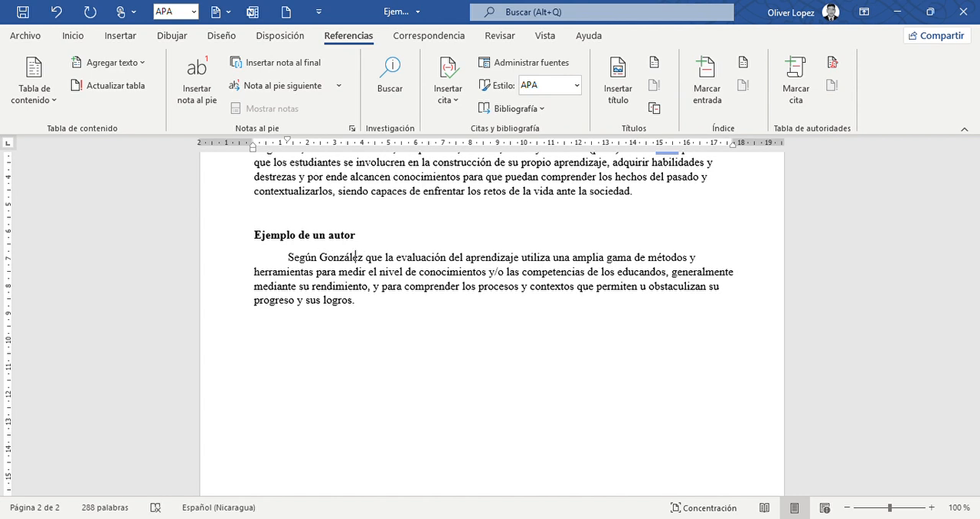
# Insert the 2014 source's citation after the surname and reduce it to “(2014)”.
pyautogui.click(462, 106)
pyautogui.click(490, 190)
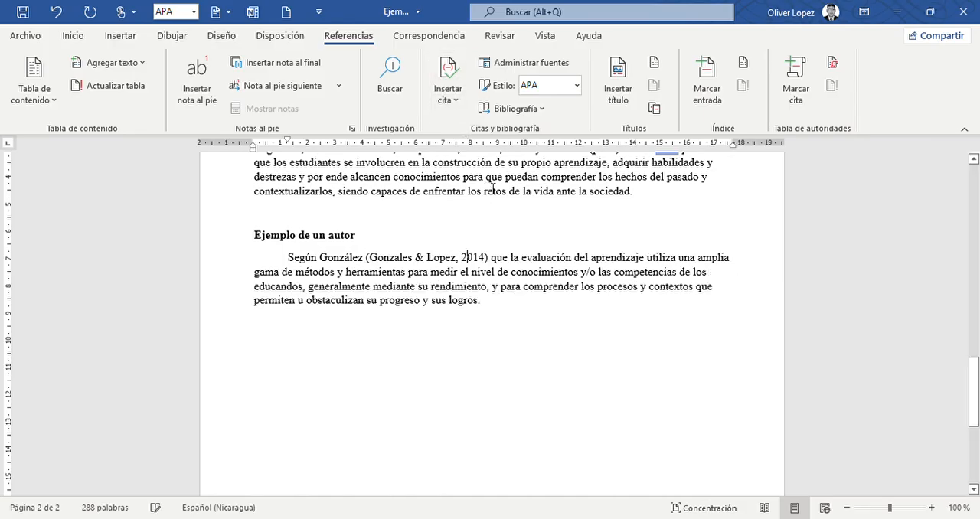
pyautogui.click(485, 261)
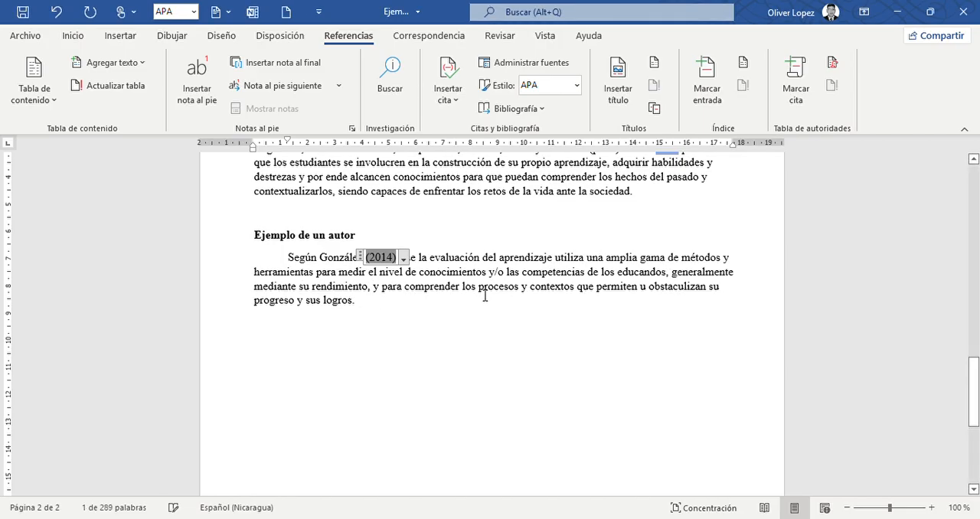
pyautogui.click(386, 317)
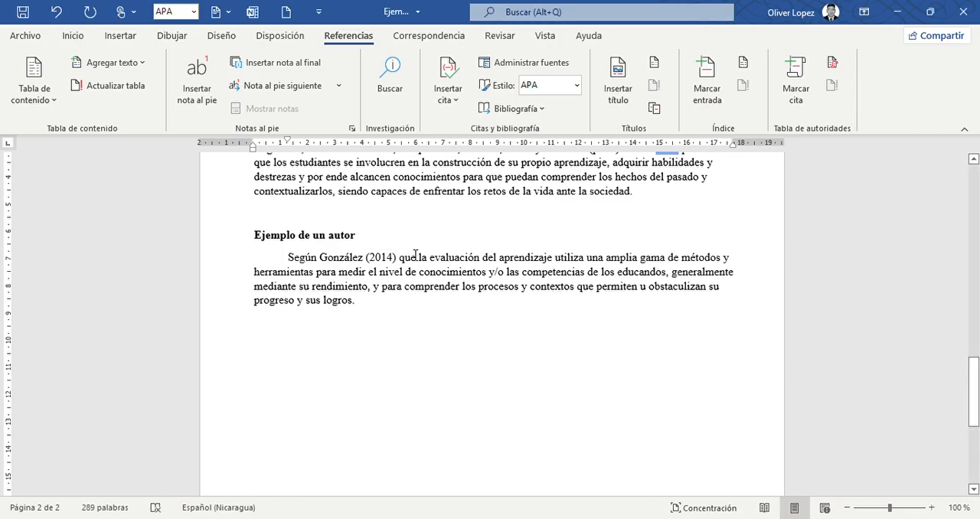
# Insert the 2023 single-author citation after “logros.” and edit it to show only page 24, suppressing author and year.
pyautogui.click(450, 111)
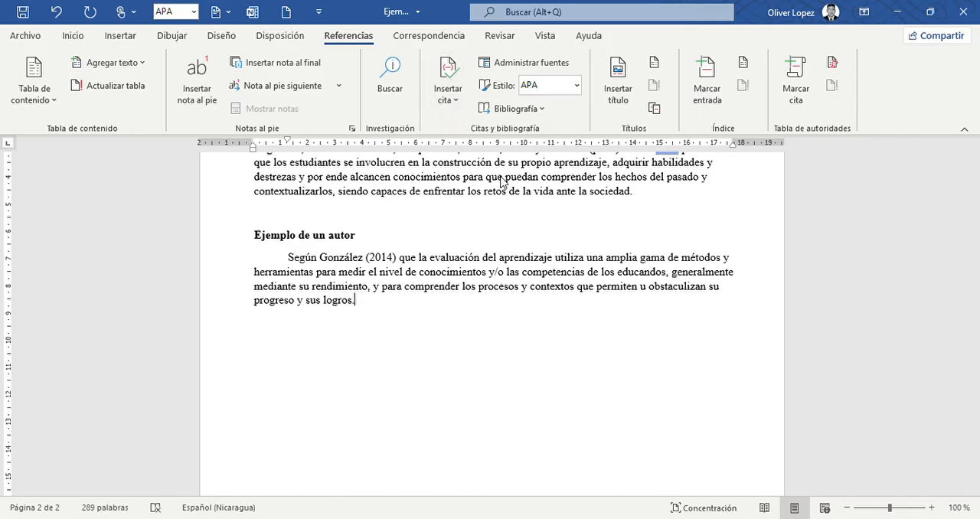
pyautogui.click(65, 13)
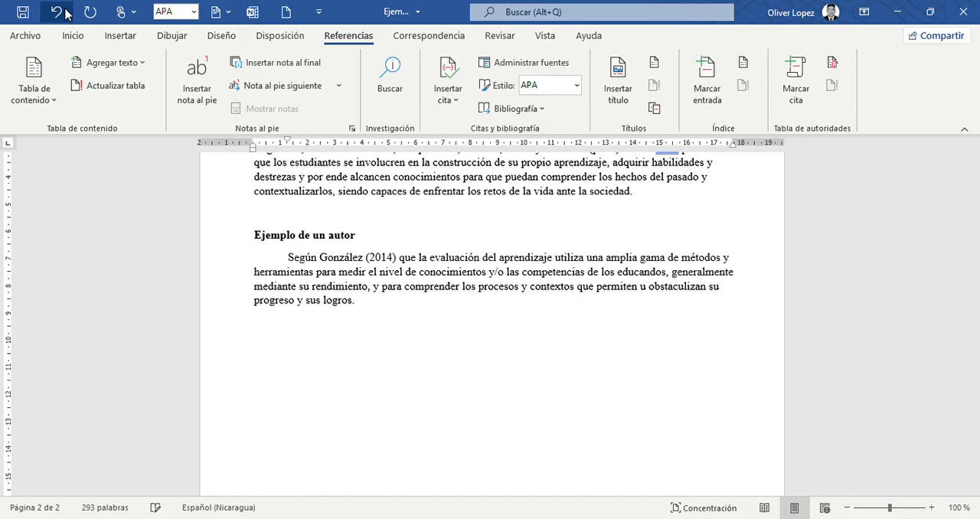
pyautogui.click(461, 99)
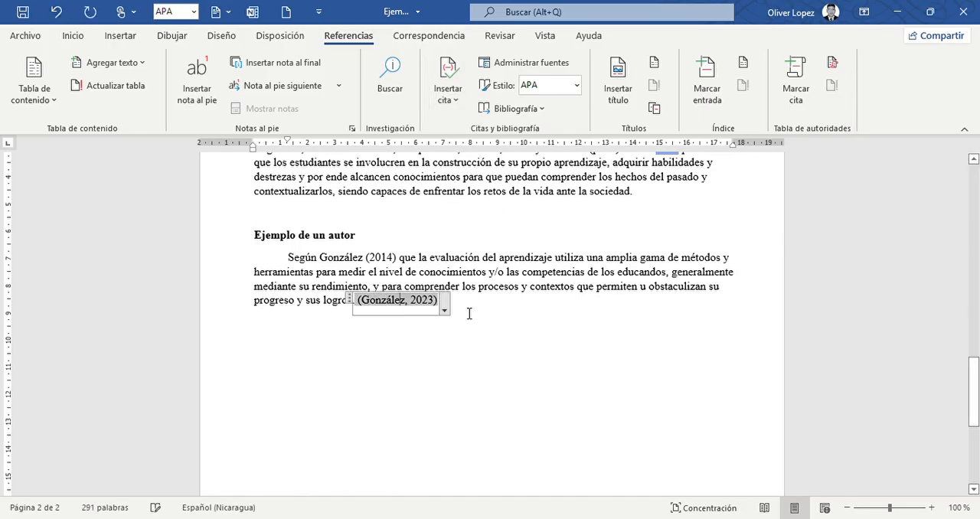
pyautogui.click(441, 307)
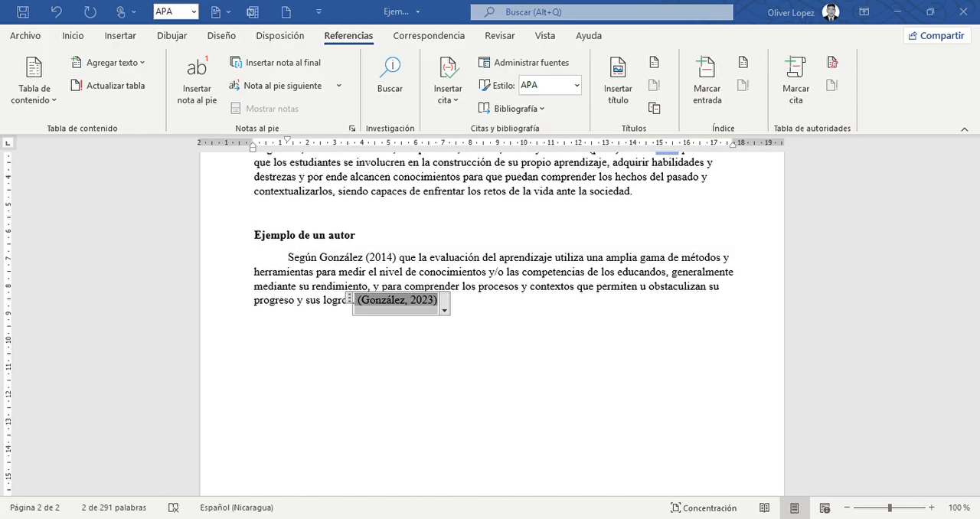
pyautogui.press('Return')
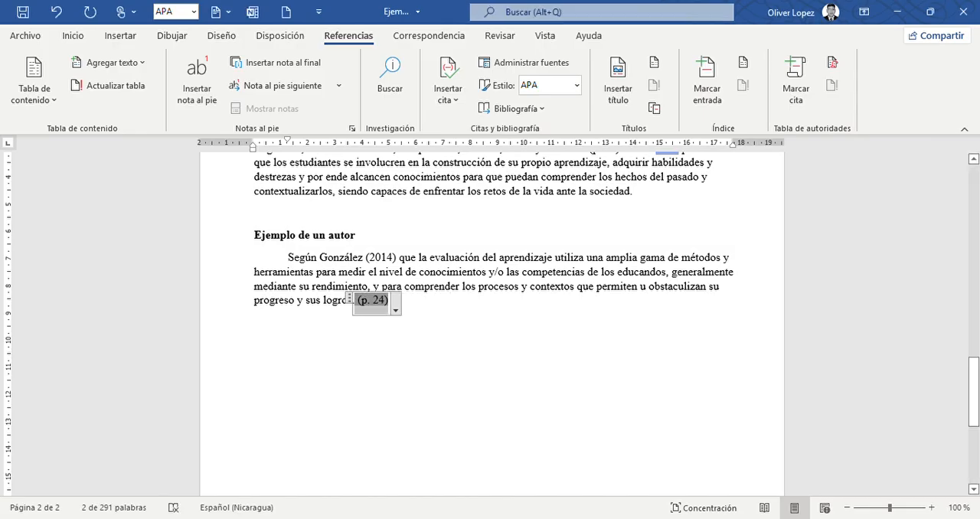
pyautogui.click(445, 345)
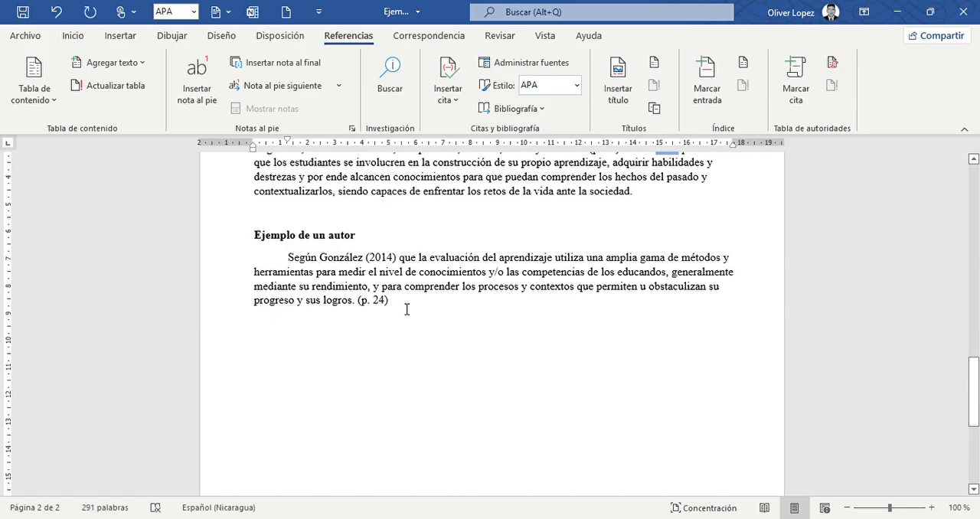
# Delete the page citation after “logros.” and the surname and year after “Según”.
pyautogui.moveTo(405, 309); pyautogui.dragTo(385, 311)
pyautogui.press('Delete')
pyautogui.click(399, 257)
pyautogui.press('BackSpace')
pyautogui.press('BackSpace')
pyautogui.press('BackSpace')
pyautogui.press('BackSpace')
pyautogui.press('BackSpace')
pyautogui.press('BackSpace')
pyautogui.press('BackSpace')
pyautogui.press('BackSpace')
pyautogui.press('BackSpace')
pyautogui.press('BackSpace')
pyautogui.press('BackSpace')
pyautogui.press('BackSpace')
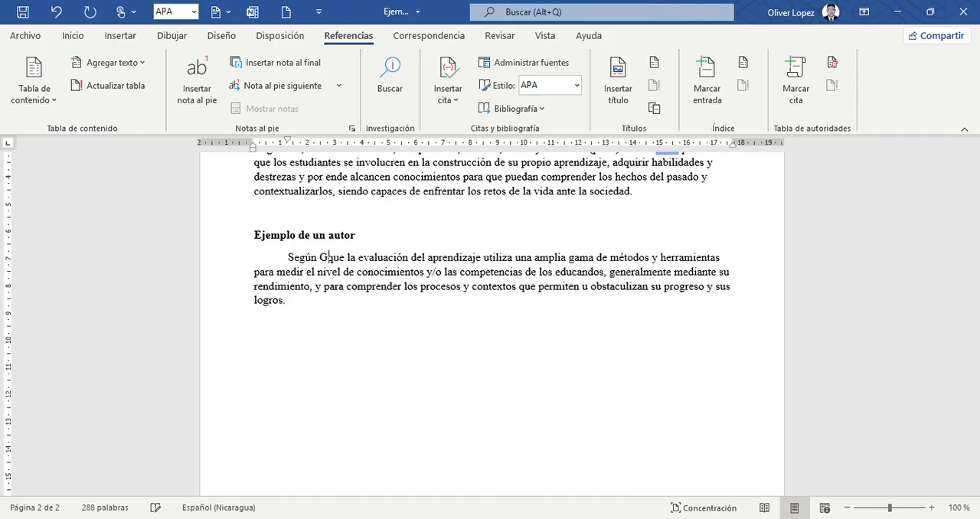
pyautogui.press('BackSpace')
# Remove the opening “Según que” and capitalize the article so the paragraph begins with “La evaluación”.
pyautogui.press('Right')
pyautogui.press('Right')
pyautogui.press('Right')
pyautogui.press('Right')
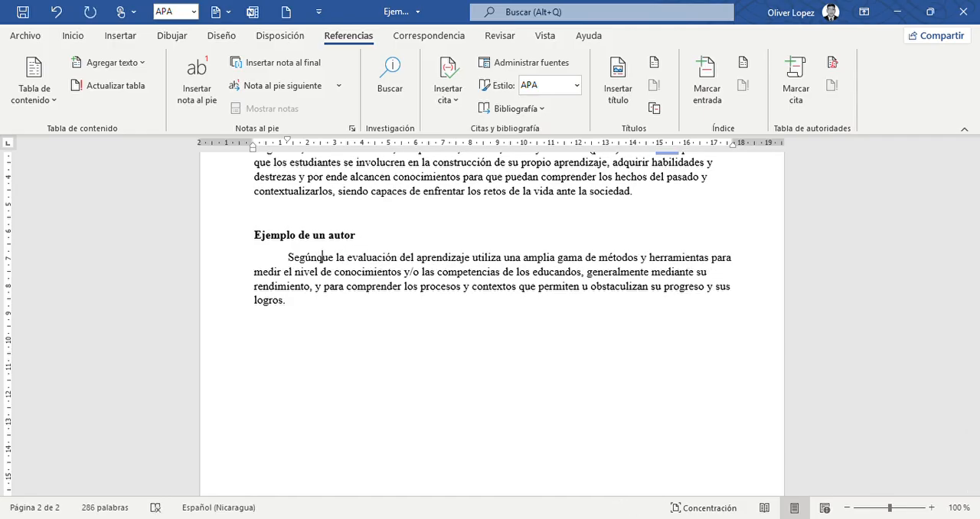
pyautogui.press('BackSpace')
pyautogui.press('BackSpace')
pyautogui.press('BackSpace')
pyautogui.press('BackSpace')
pyautogui.press('BackSpace')
pyautogui.press('BackSpace')
pyautogui.press('BackSpace')
pyautogui.press('BackSpace')
pyautogui.press('BackSpace')
pyautogui.press('BackSpace')
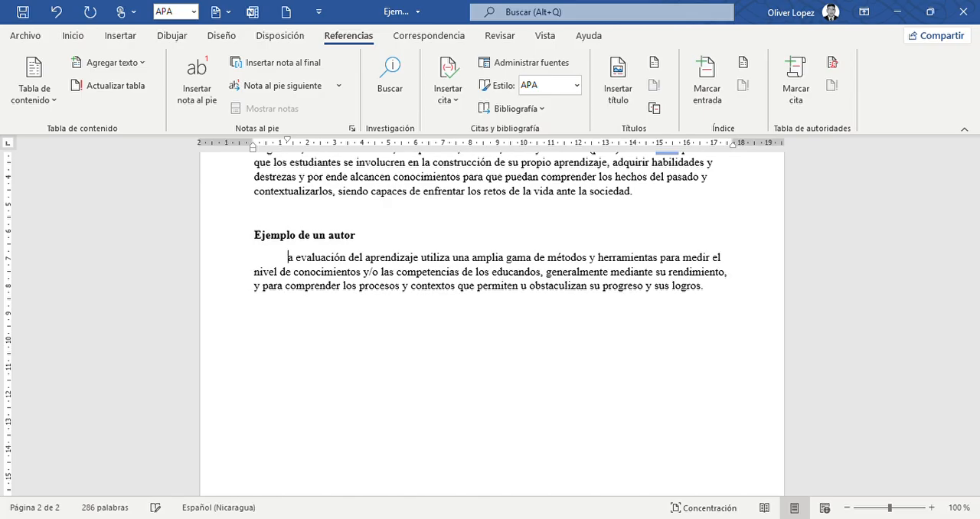
pyautogui.write('L')
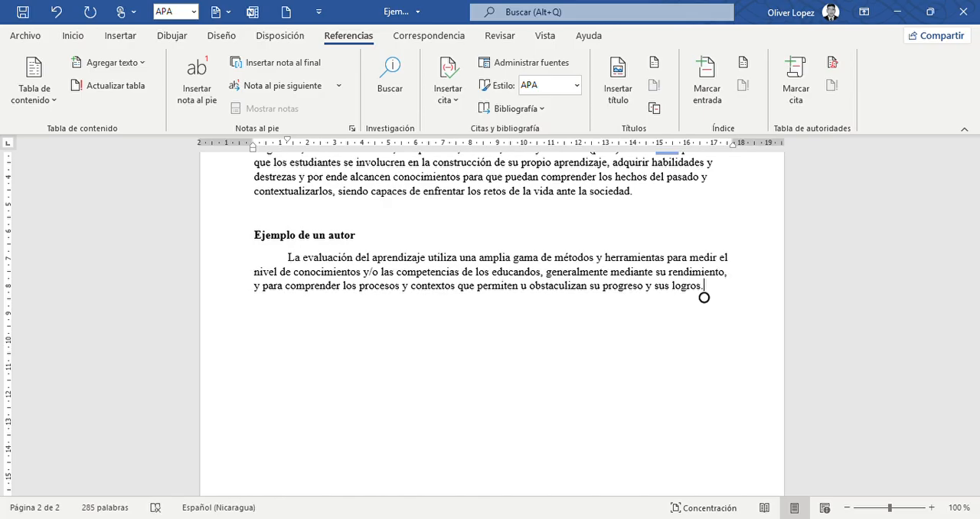
# Insert the 2023 single-author citation after “logros.” and add page 23 to it, keeping author and year.
pyautogui.click(448, 89)
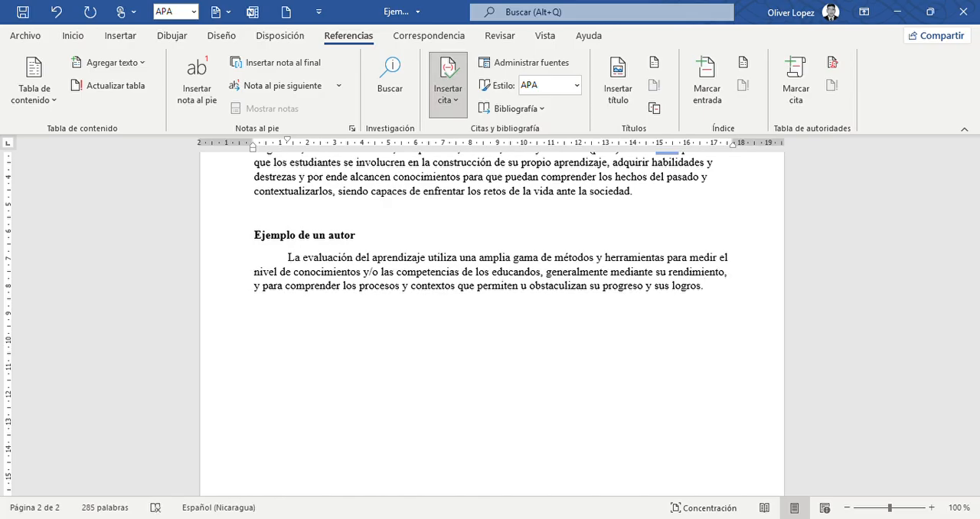
pyautogui.click(460, 295)
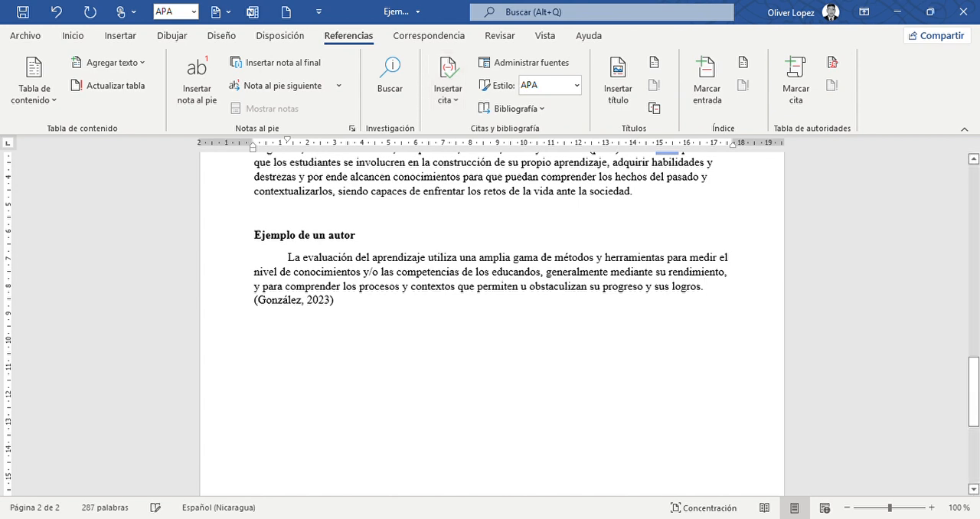
pyautogui.click(307, 312)
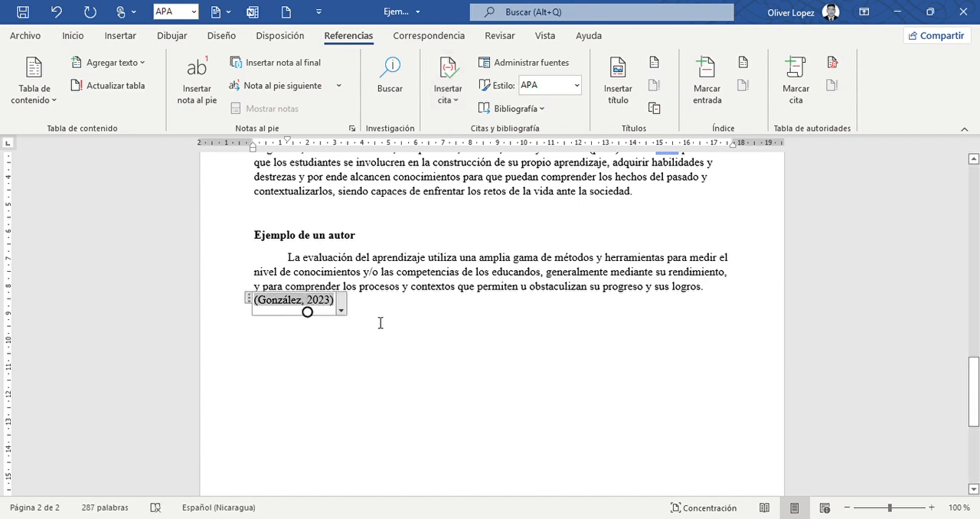
pyautogui.click(341, 322)
pyautogui.click(334, 313)
pyautogui.click(329, 306)
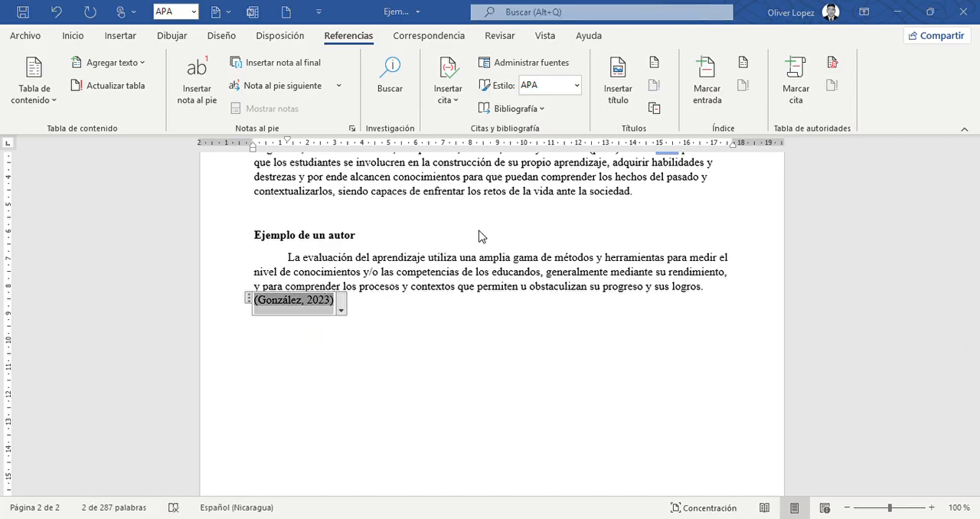
pyautogui.press('Return')
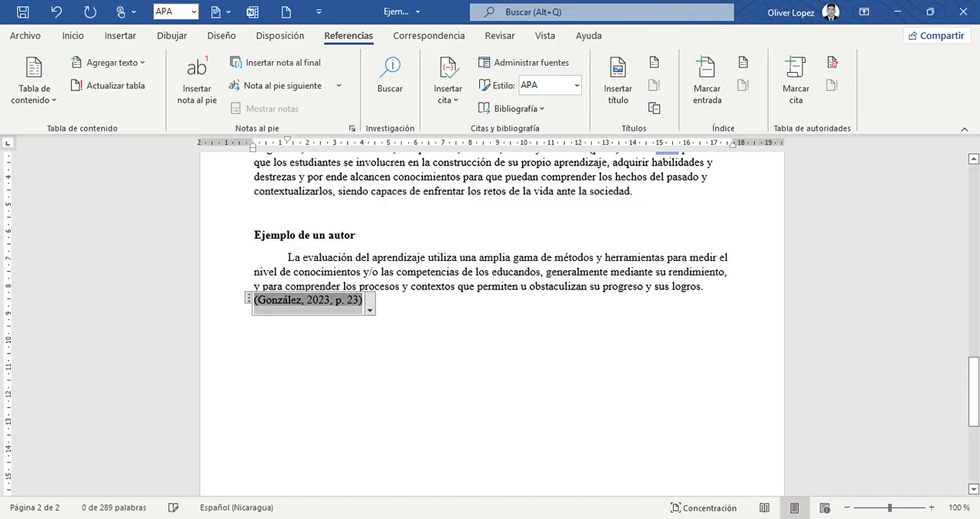
pyautogui.click(363, 311)
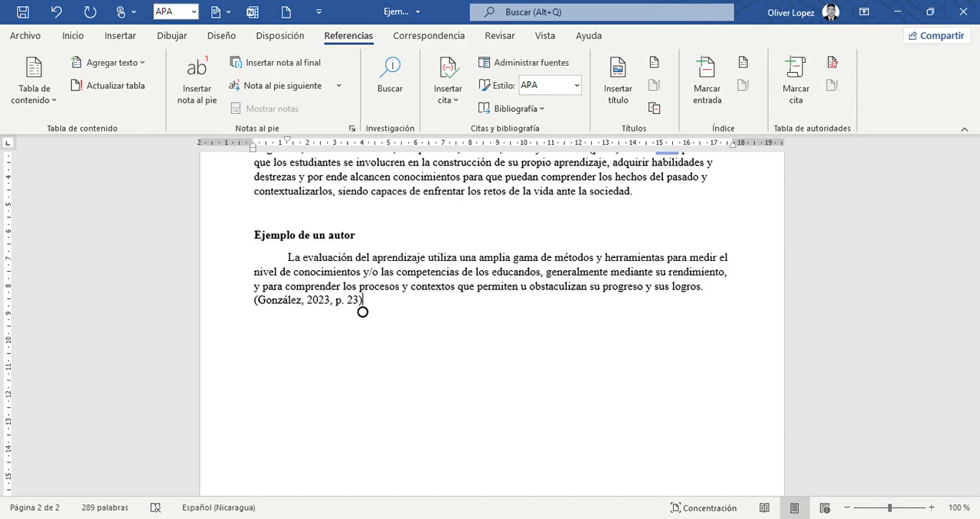
# Review the page 1 table of narrative and parenthetical citation formats by author type.
pyautogui.scroll(15, 363, 312)
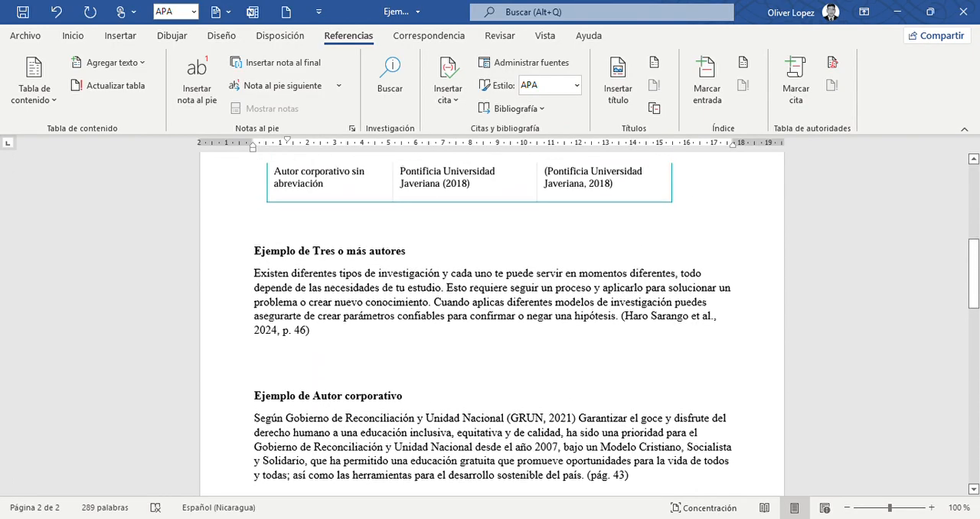
pyautogui.scroll(8, 493, 312)
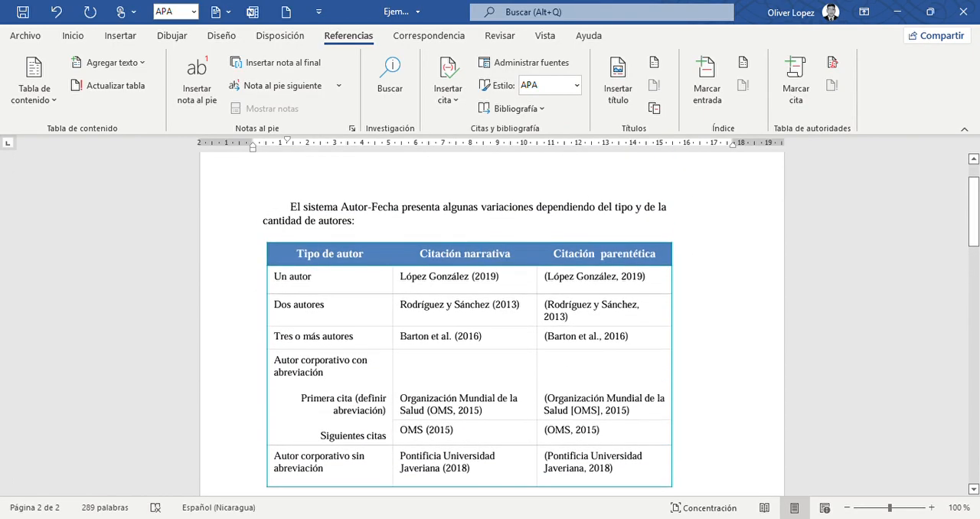
pyautogui.scroll(-1, 492, 313)
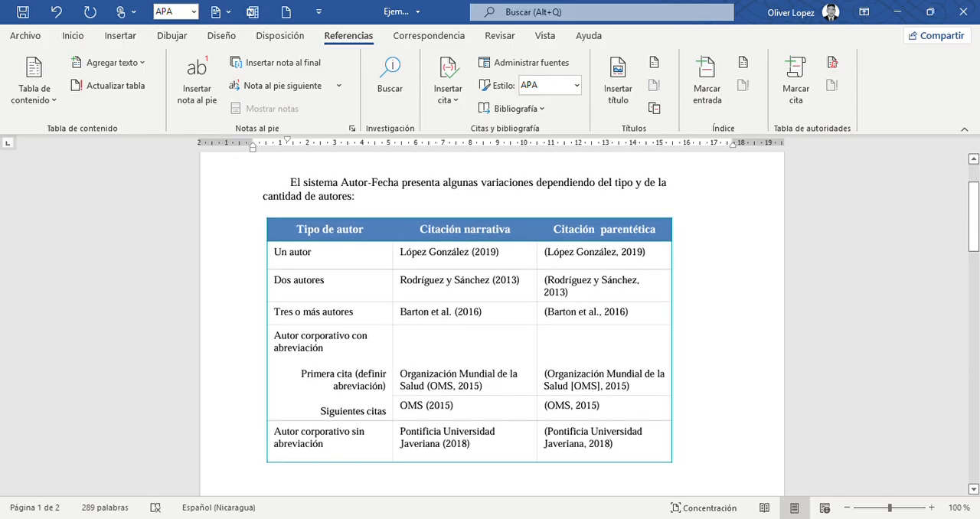
pyautogui.scroll(-1, 492, 313)
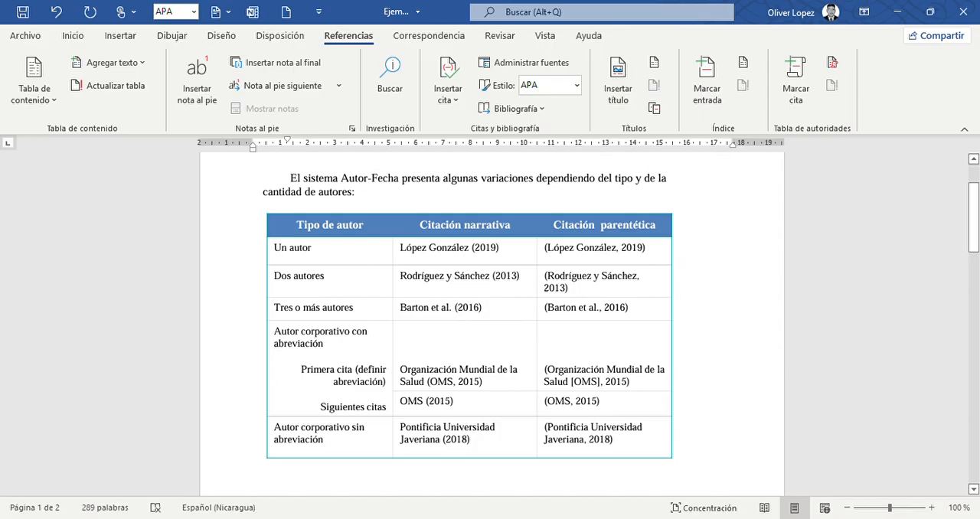